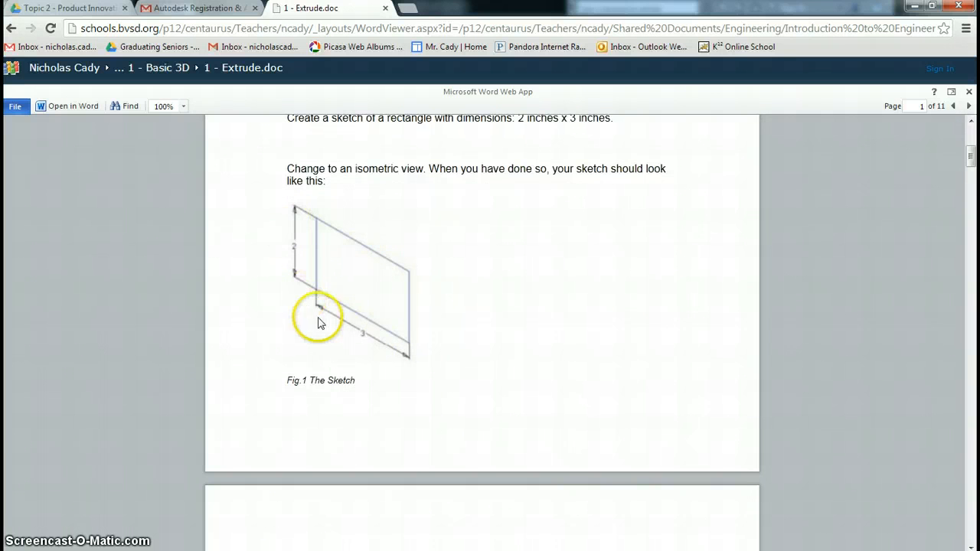
Review the rectangle and extrude instructions, then switch to Autodesk Inventor and create a new part from the Standard.ipt template
scroll(430, 357, "down", 7)
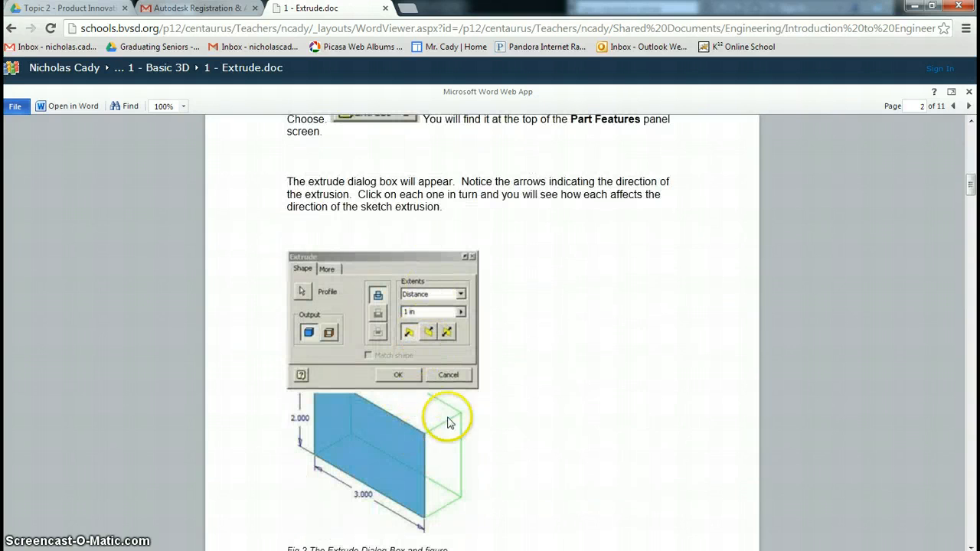
key("alt+Tab")
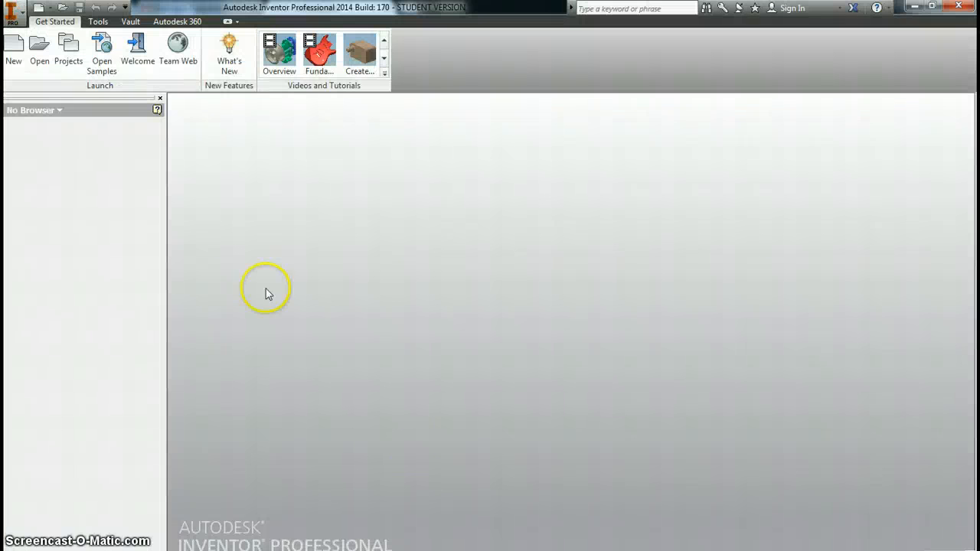
left_click(14, 55)
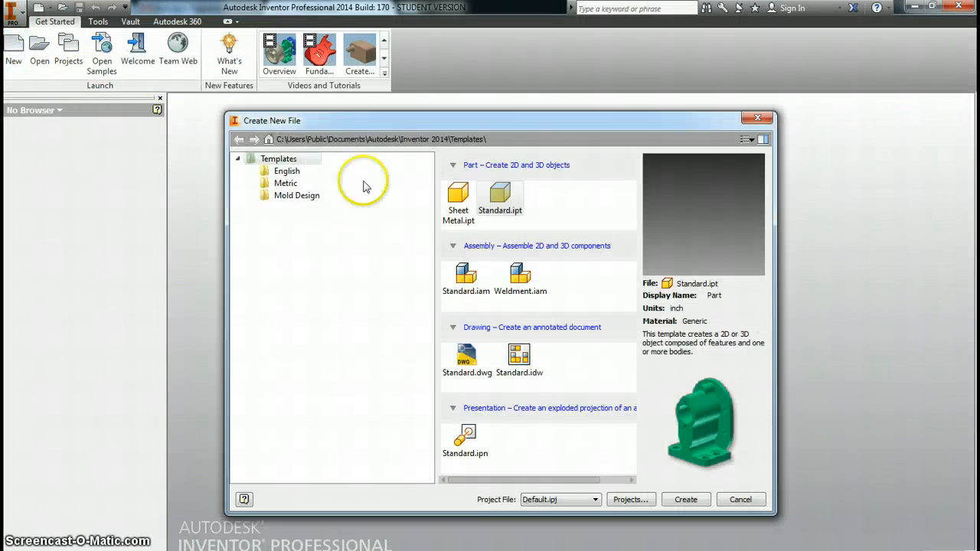
left_click(503, 197)
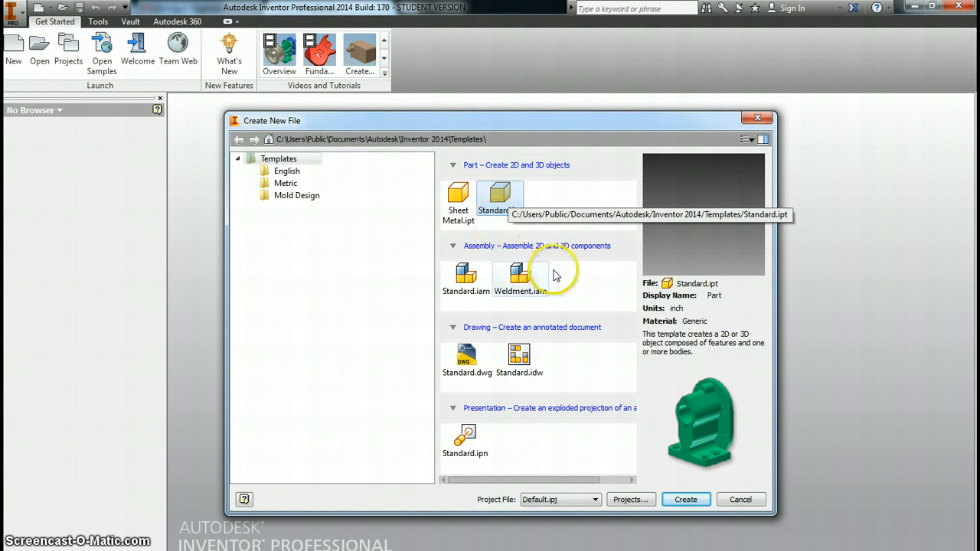
double_click(502, 200)
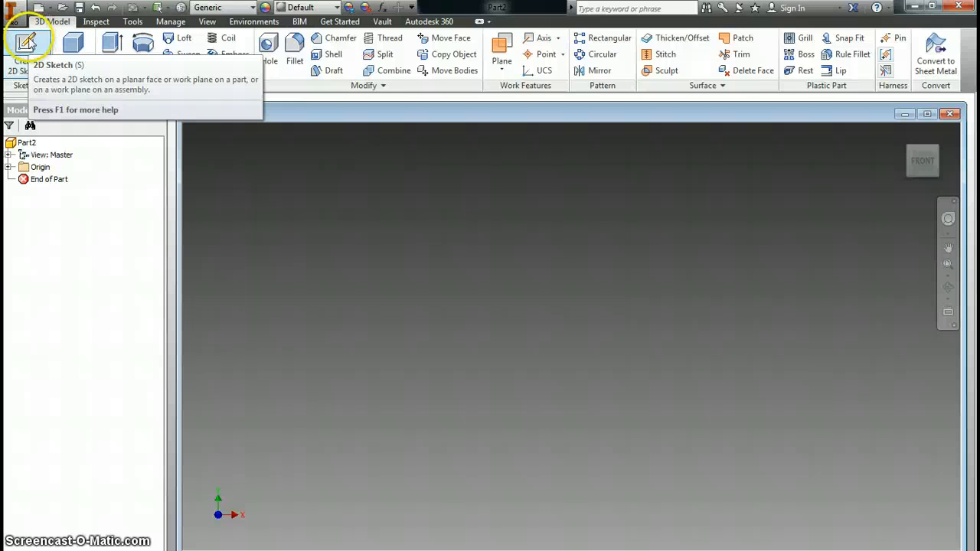
Start a 2D sketch on the YZ plane and draw a rectangle about 0.75 in high around the origin
left_click(27, 46)
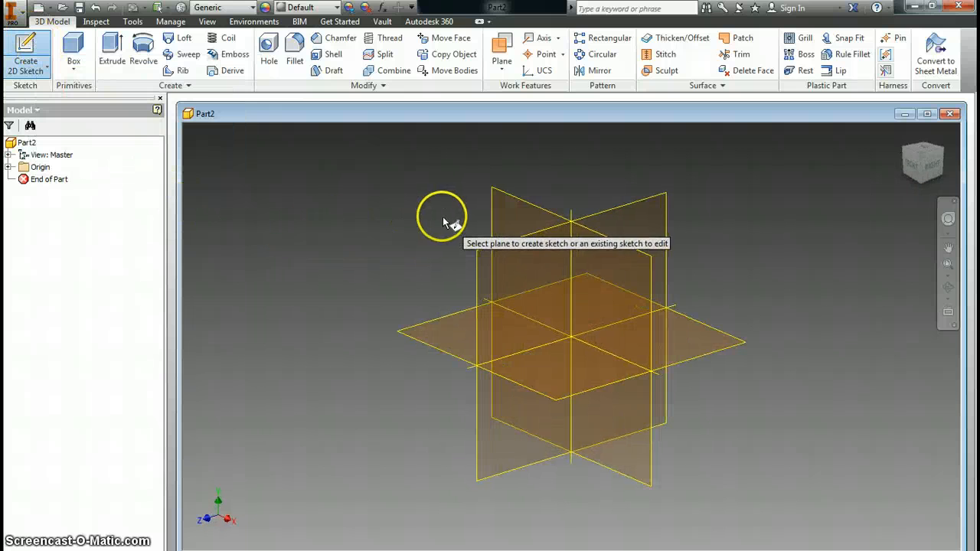
left_click(489, 250)
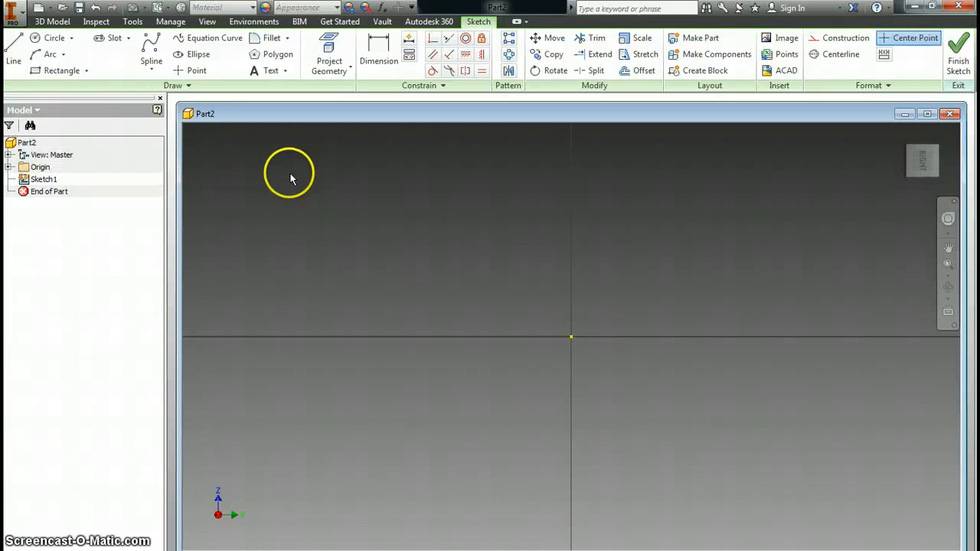
left_click(52, 71)
left_click(365, 220)
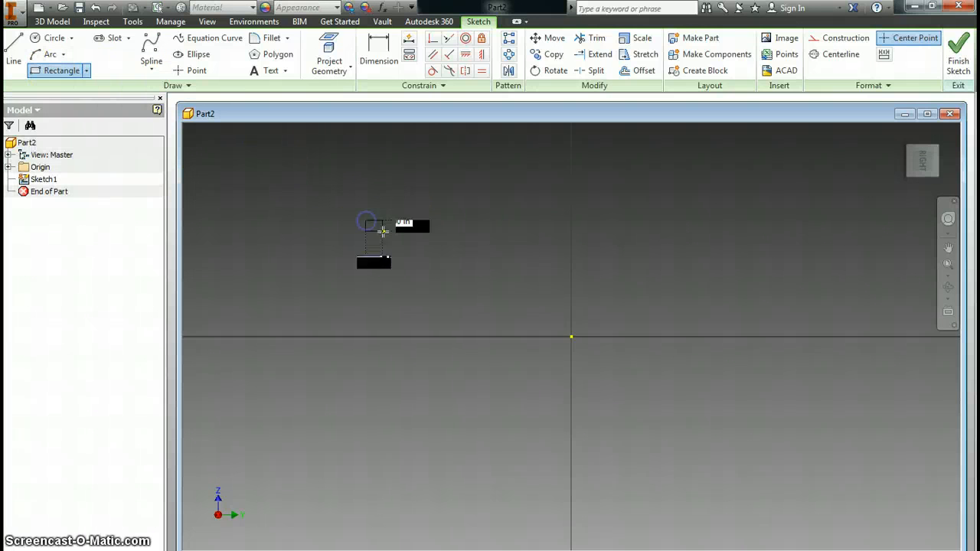
left_click(745, 455)
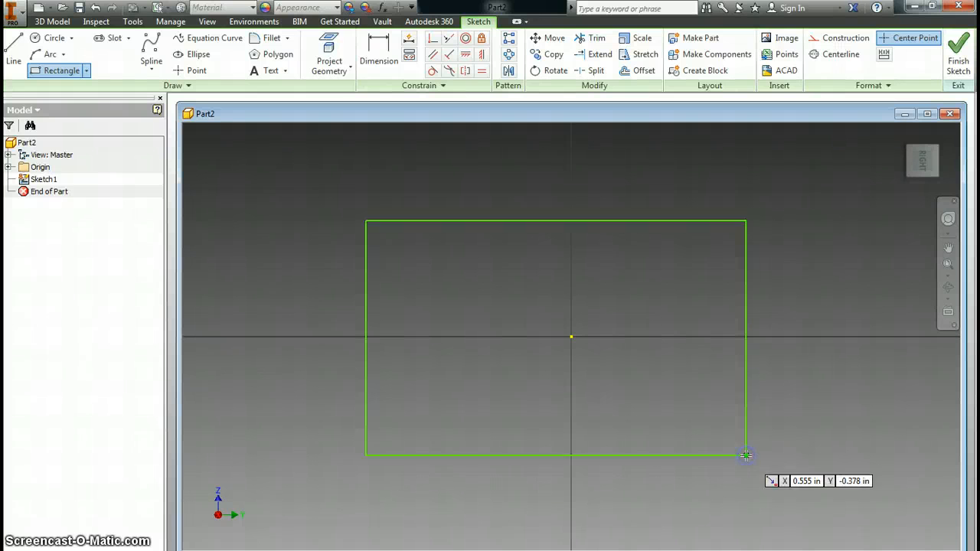
Dimension the rectangle with a height of 2 in and a width of 3 in
left_click(379, 48)
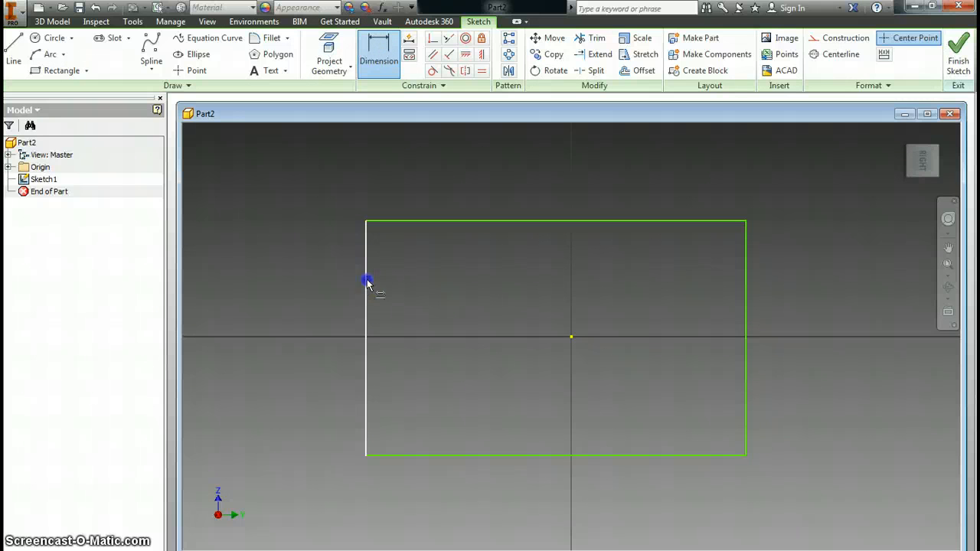
left_click(307, 305)
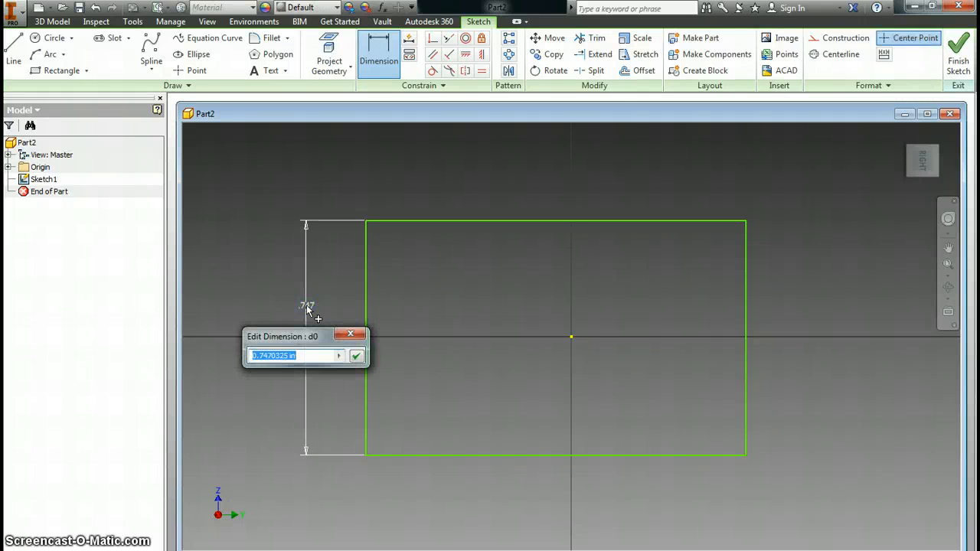
type("2")
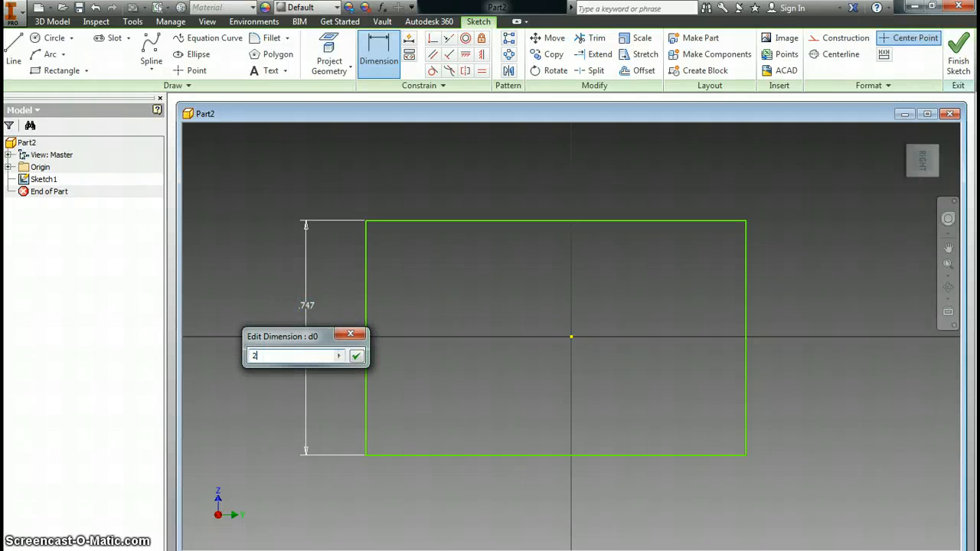
left_click(353, 361)
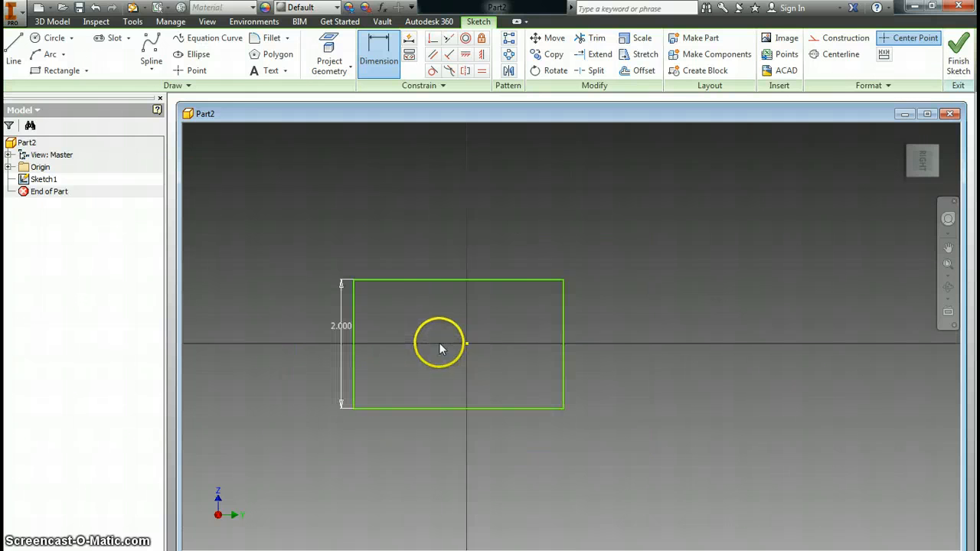
left_click(423, 281)
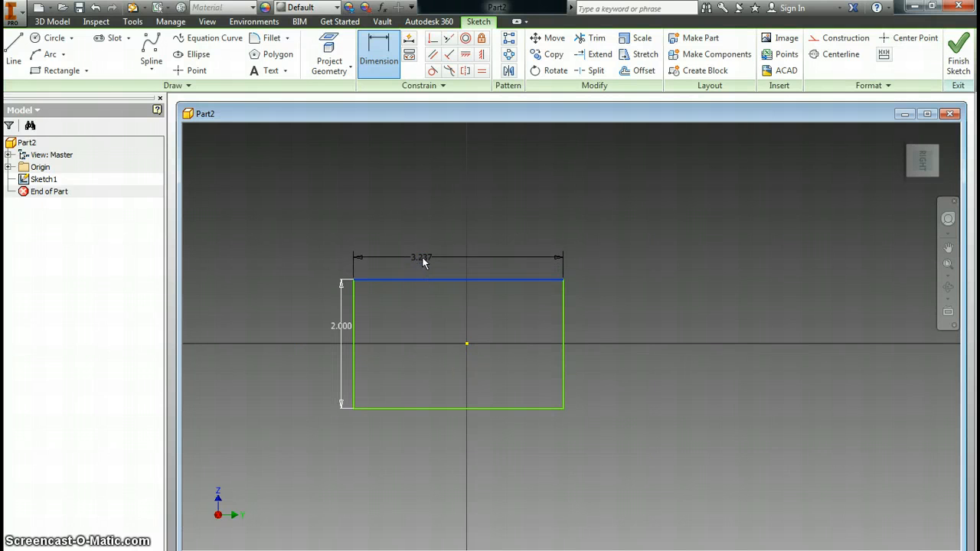
left_click(424, 261)
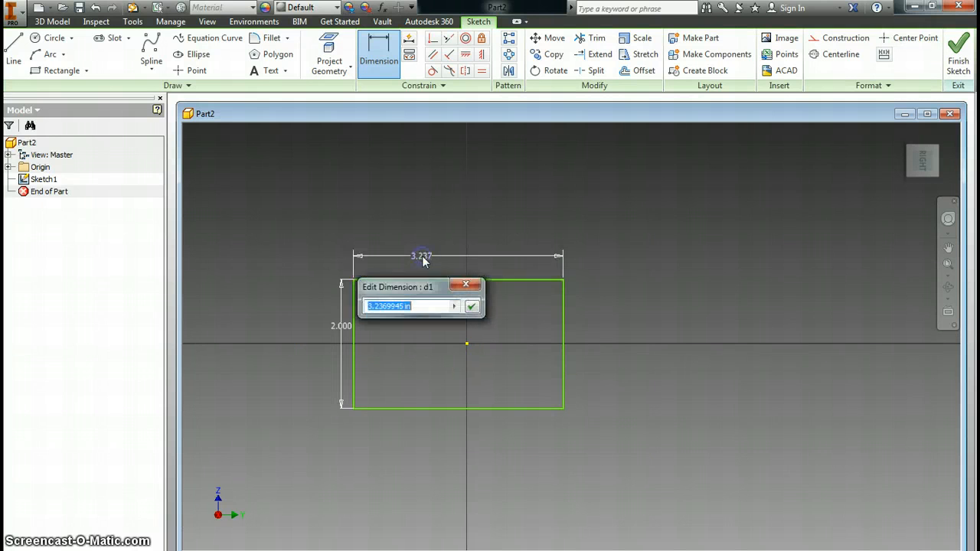
left_click(472, 307)
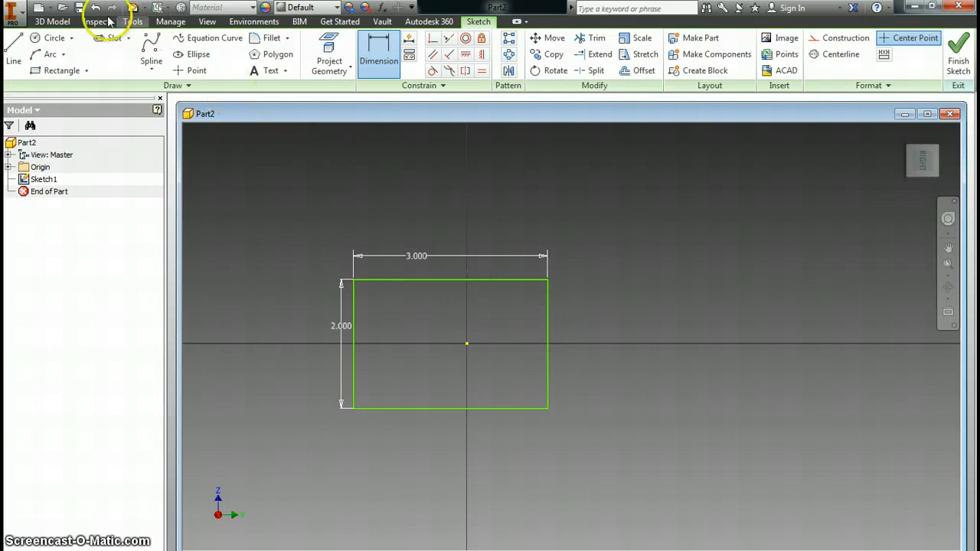
Extrude the rectangle by a distance of 1 in as a solid in the default direction
left_click(53, 21)
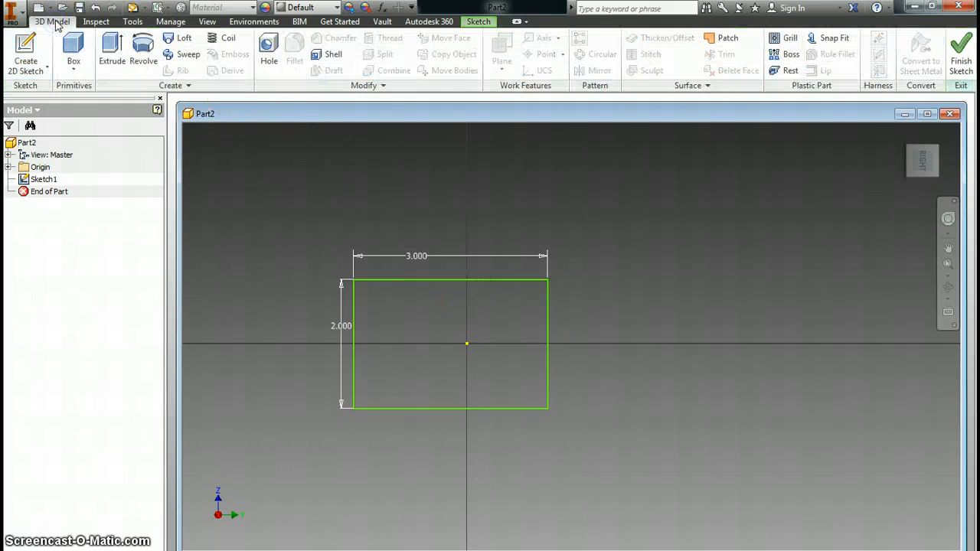
left_click(111, 50)
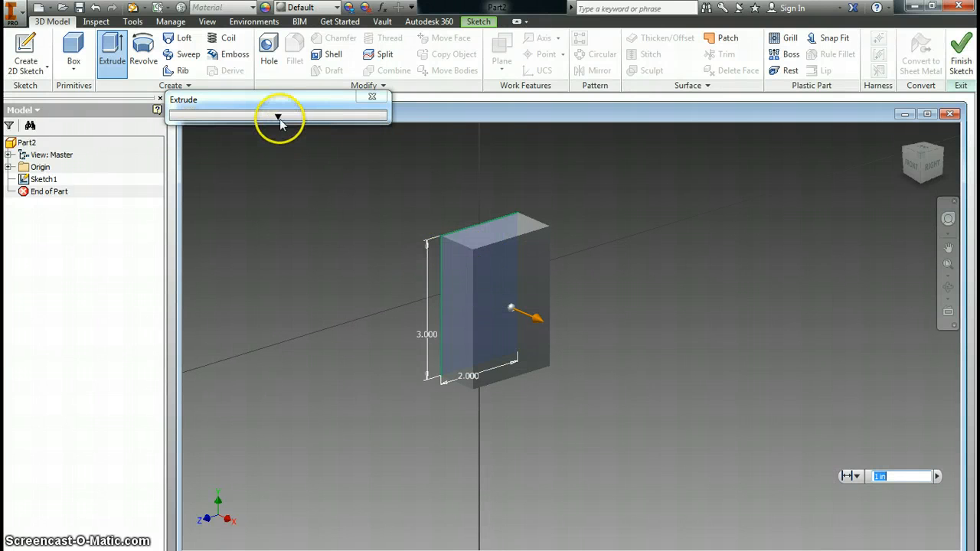
left_click(278, 117)
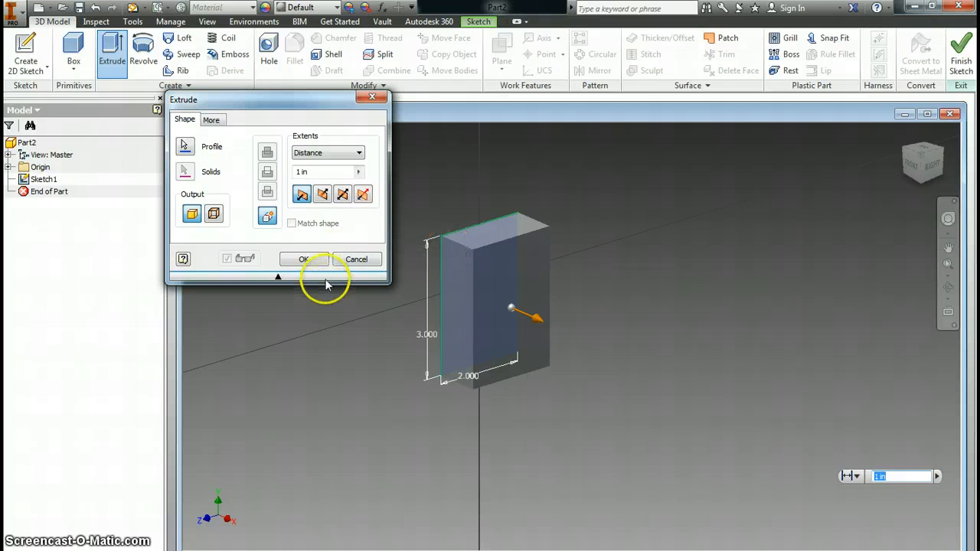
left_click(304, 259)
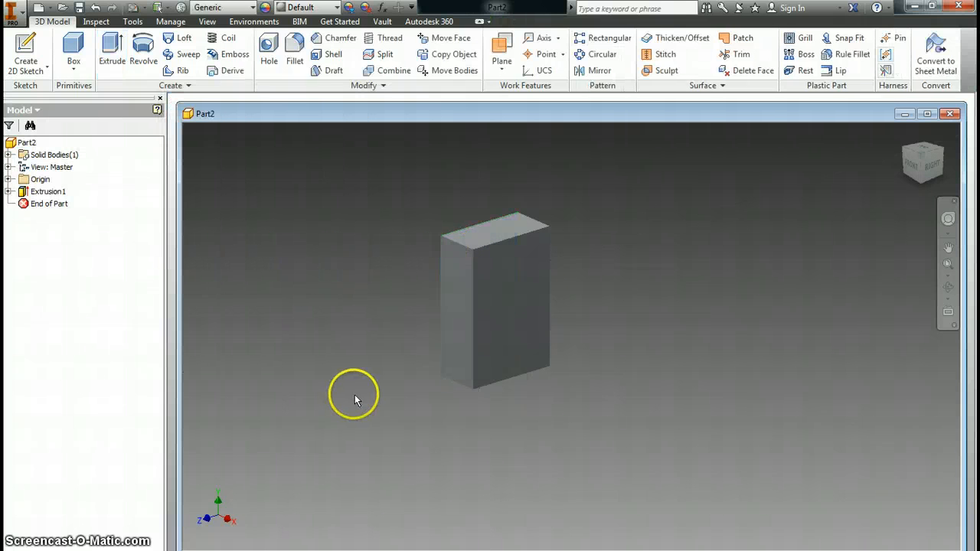
left_click(933, 164)
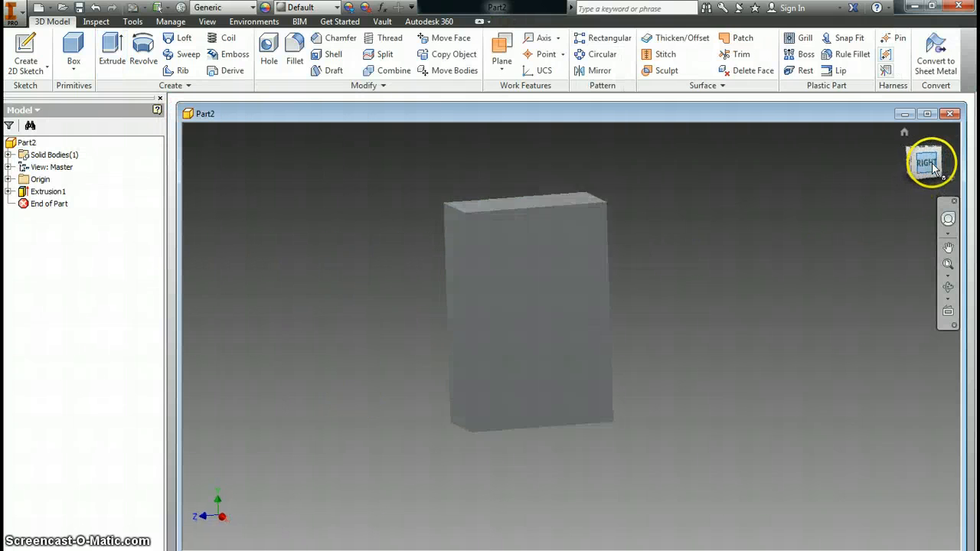
left_click(947, 141)
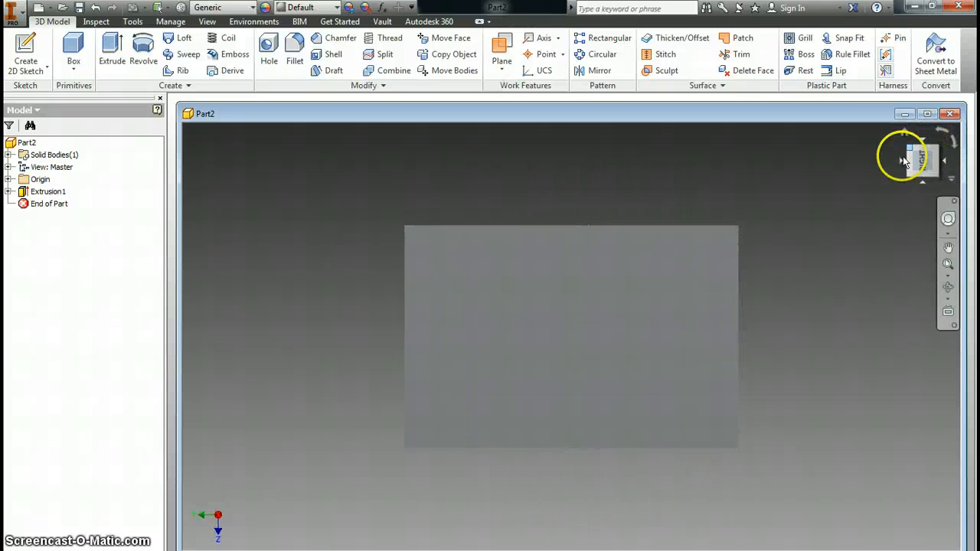
left_click(937, 149)
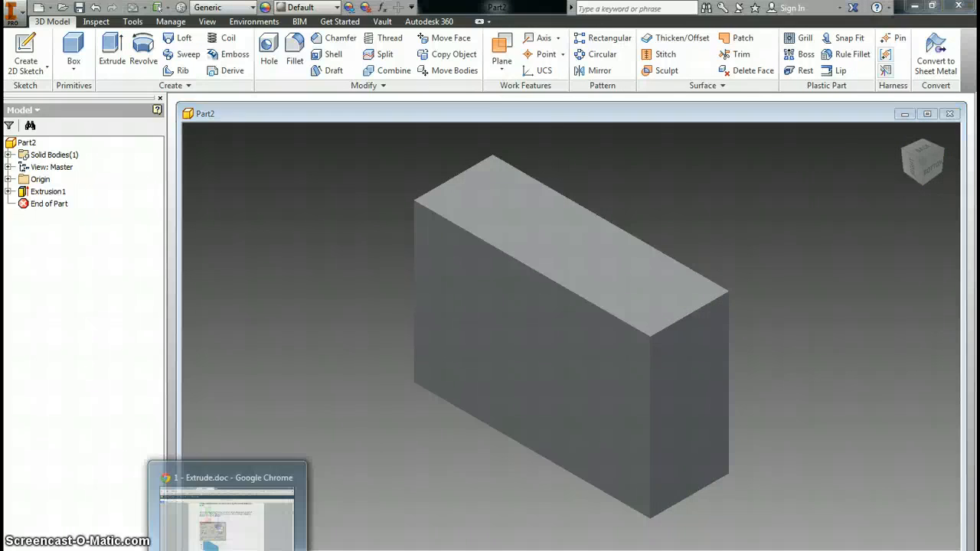
Switch to Extrude.doc in Chrome and read the extrude distance and taper instructions, up to the figure of the completed tapered solid
left_click(236, 502)
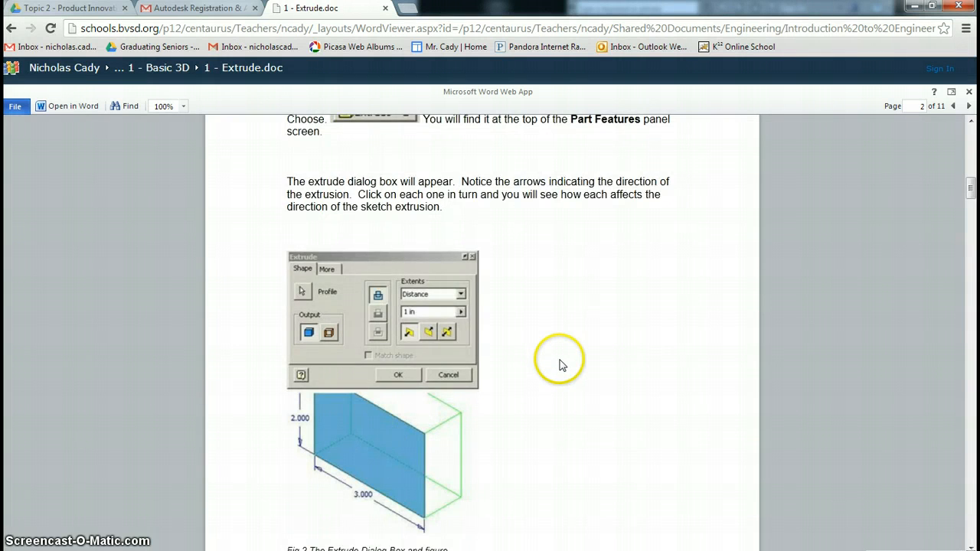
scroll(560, 372, "down", 4)
scroll(562, 356, "down", 7)
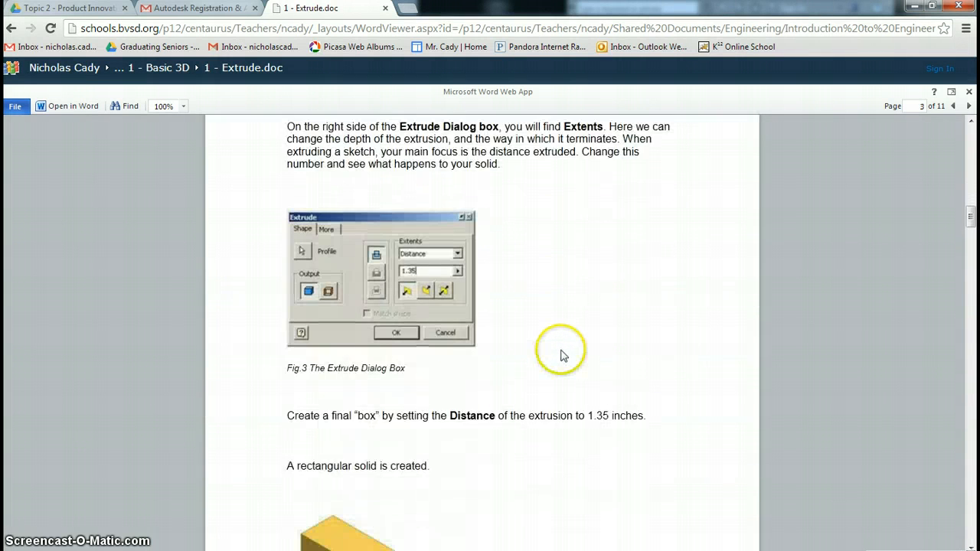
scroll(562, 349, "down", 1)
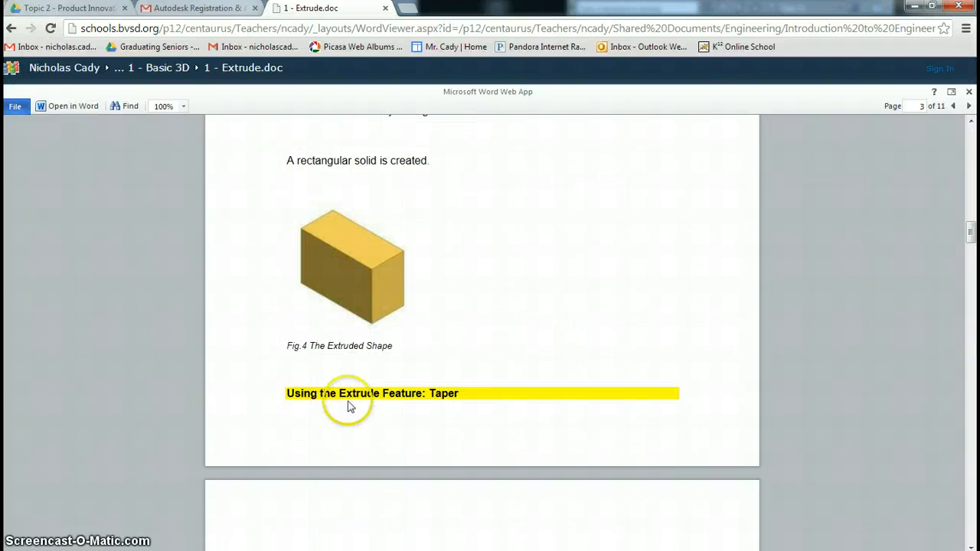
scroll(343, 431, "down", 6)
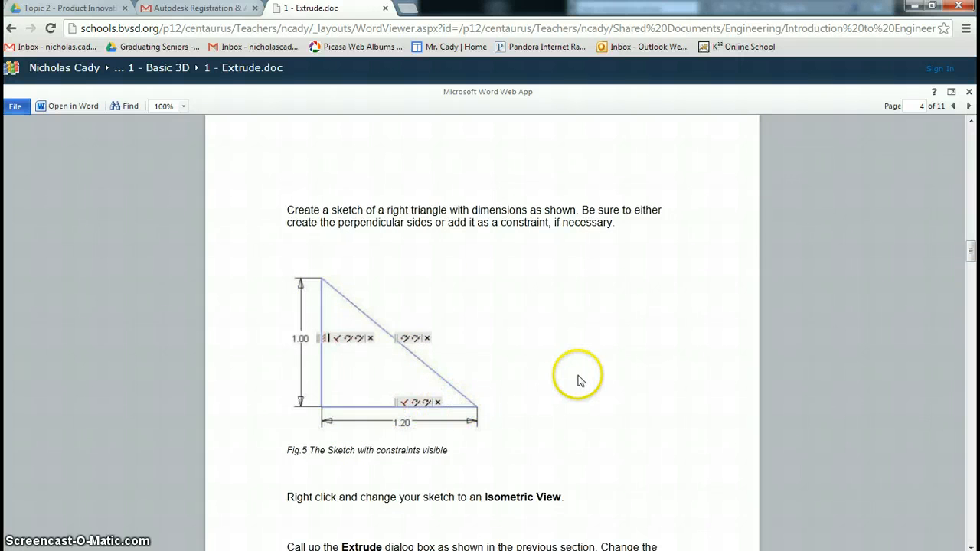
scroll(579, 367, "down", 3)
scroll(595, 345, "down", 3)
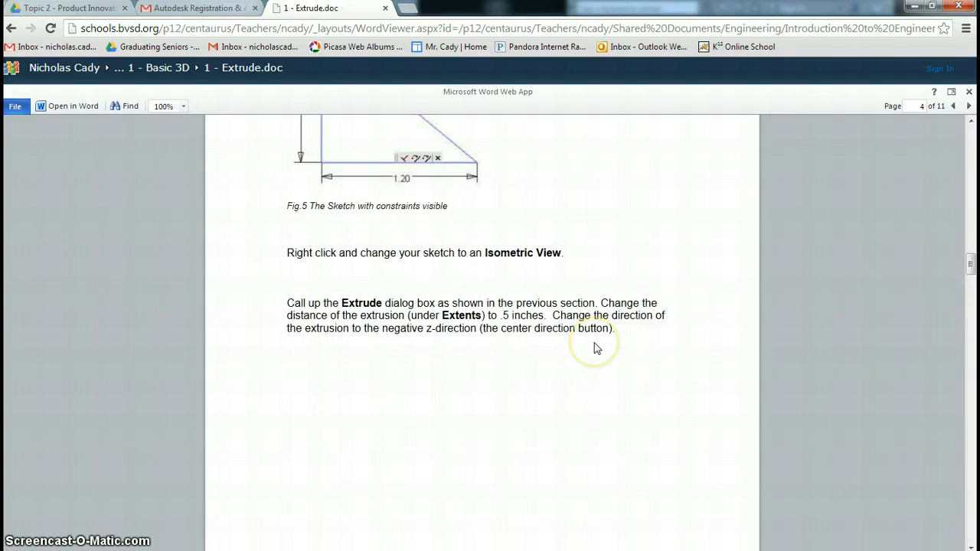
scroll(598, 349, "down", 3)
scroll(597, 349, "down", 3)
scroll(593, 346, "down", 1)
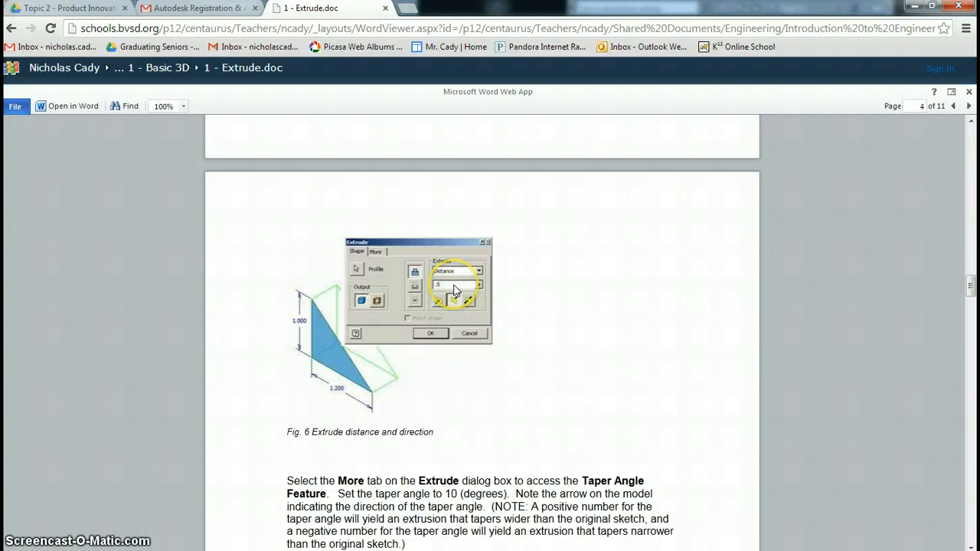
scroll(548, 303, "down", 2)
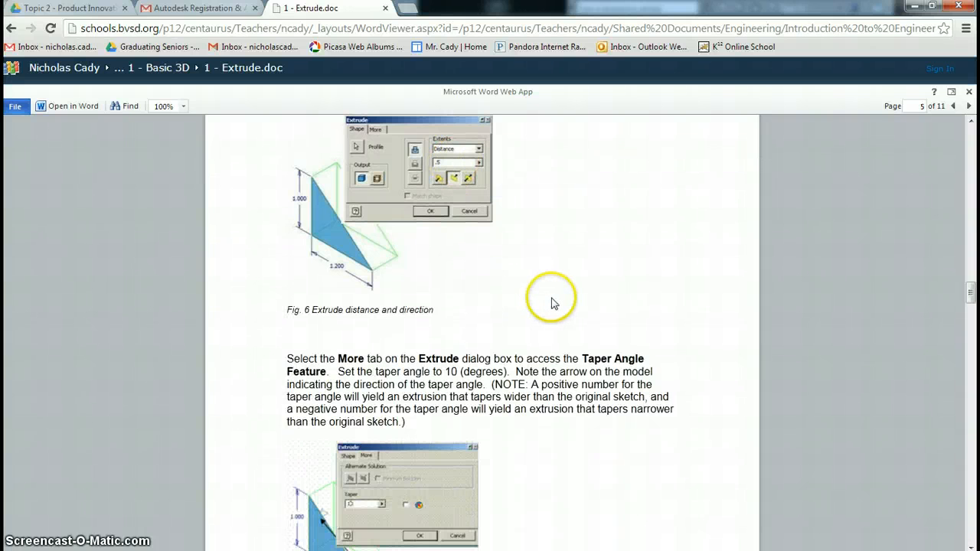
scroll(554, 303, "down", 4)
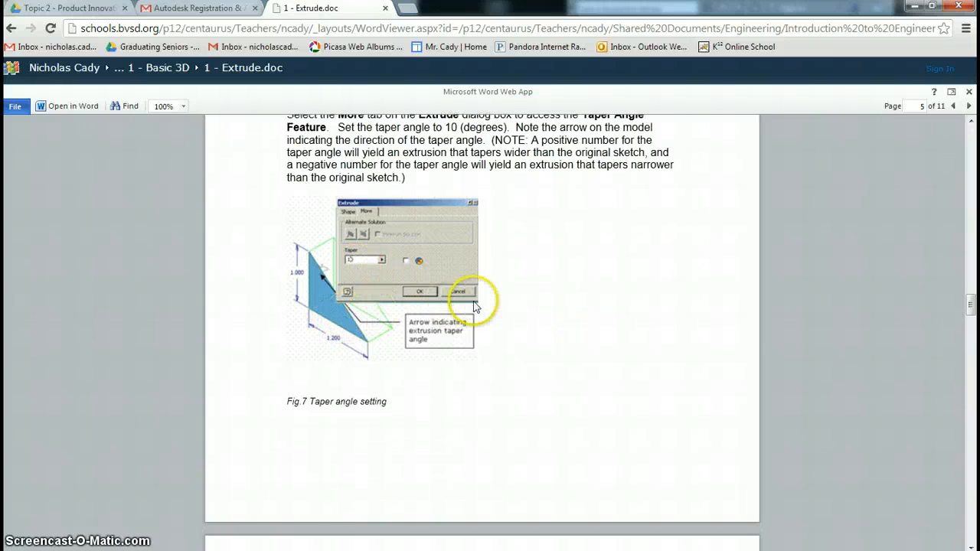
scroll(475, 298, "down", 3)
scroll(497, 300, "down", 4)
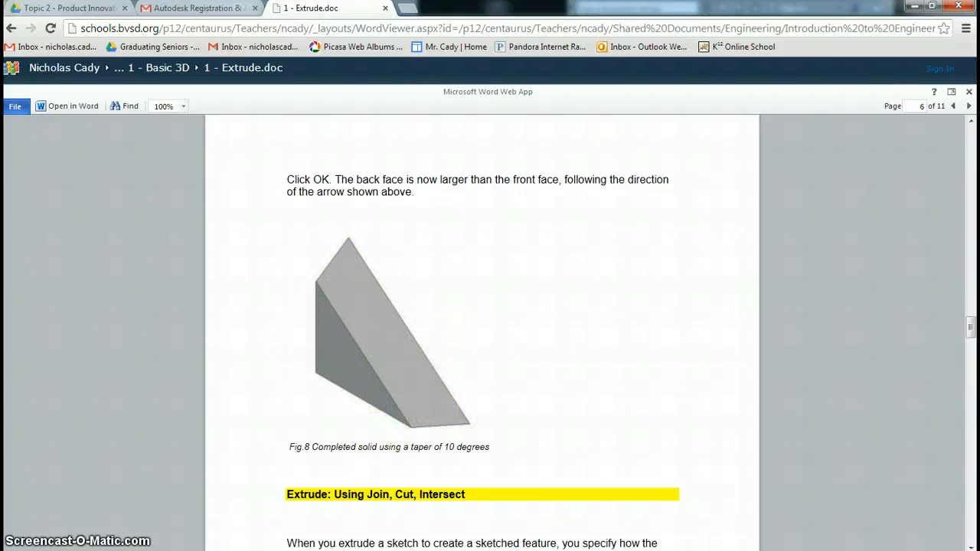
Switch back to Inventor, create a new part from a template, and start a 2D sketch on the XY plane
key("alt+Tab")
left_click(39, 8)
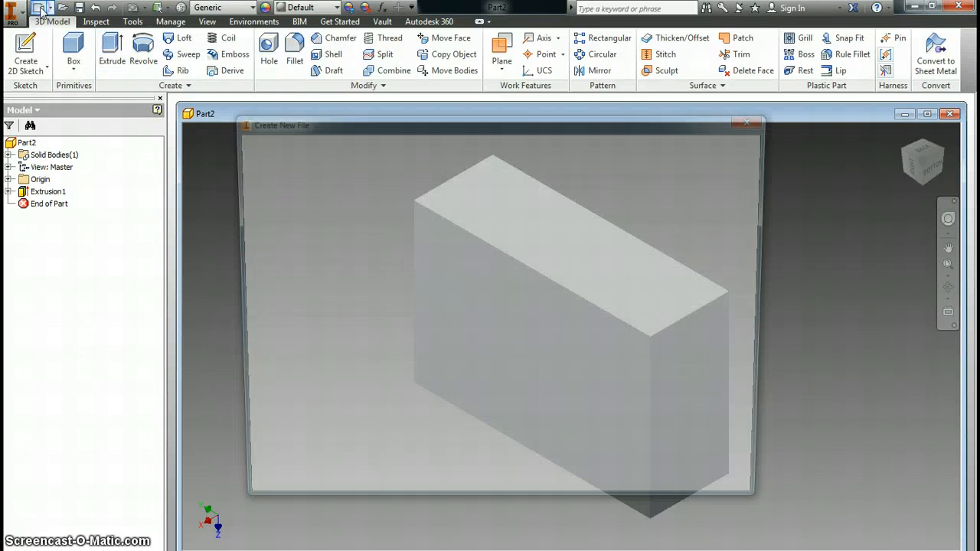
double_click(505, 203)
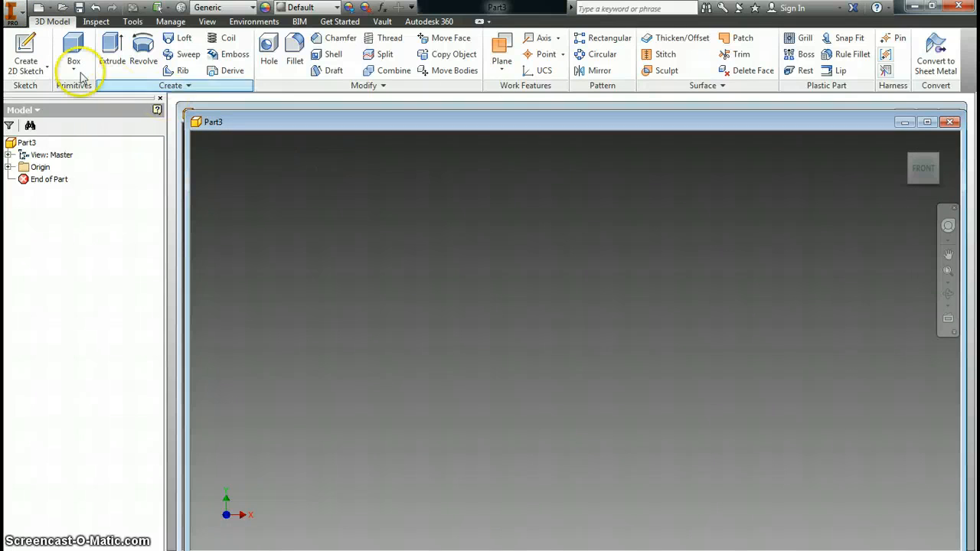
left_click(25, 50)
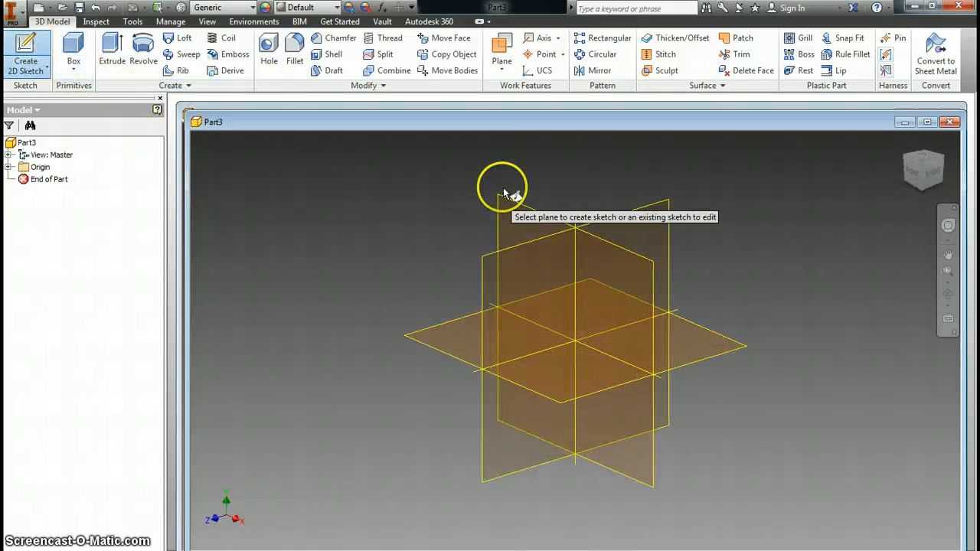
left_click(499, 201)
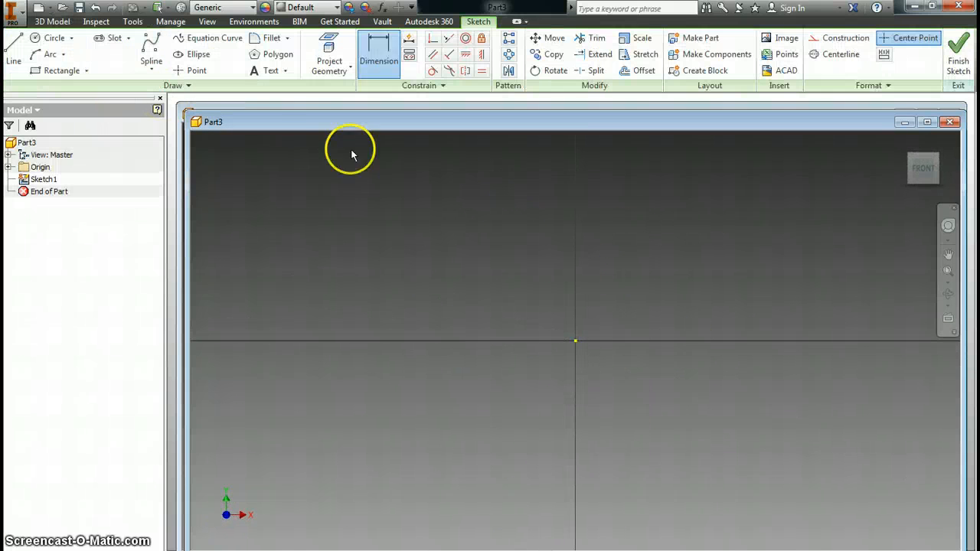
Draw a closed right triangle with a vertical leg about 0.67 in long and a horizontal base about 0.79 in long
left_click(12, 49)
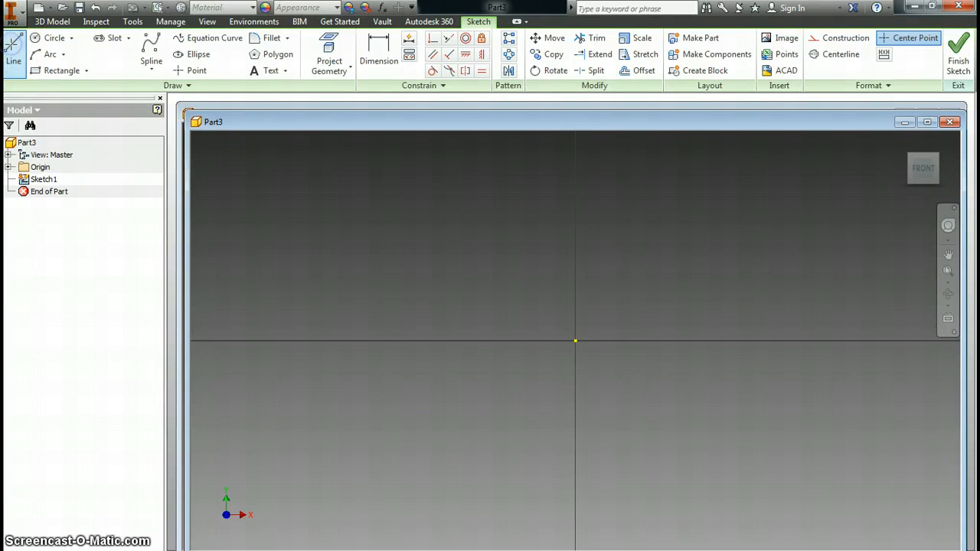
left_click(448, 207)
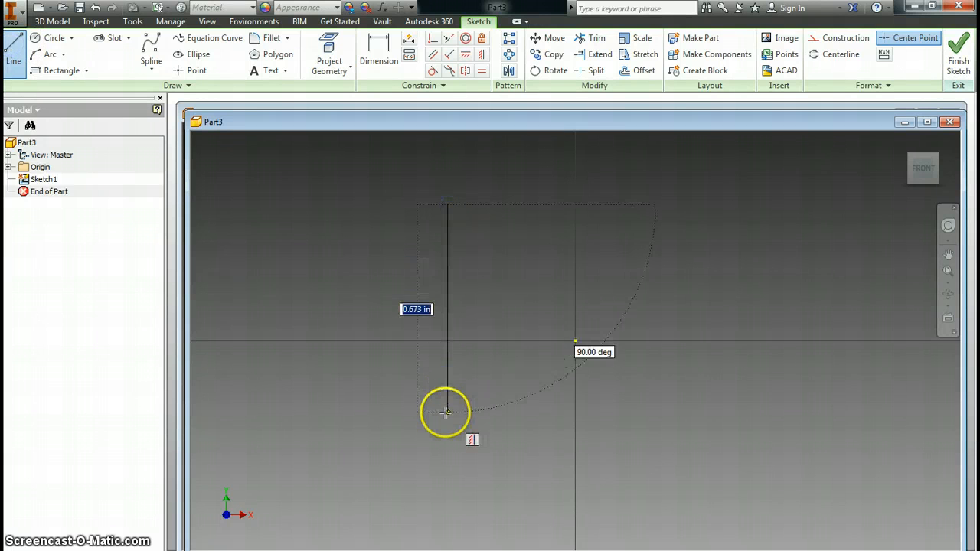
left_click(446, 412)
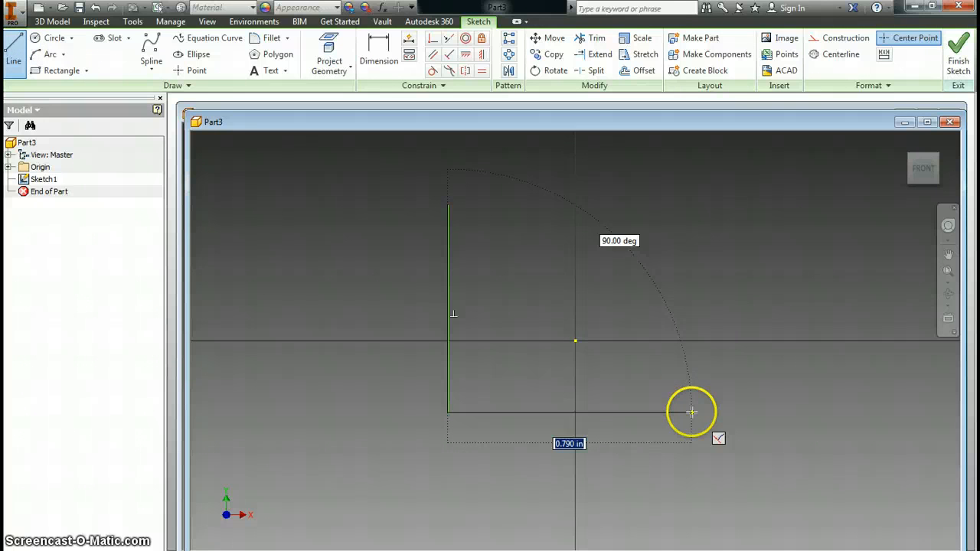
left_click(691, 412)
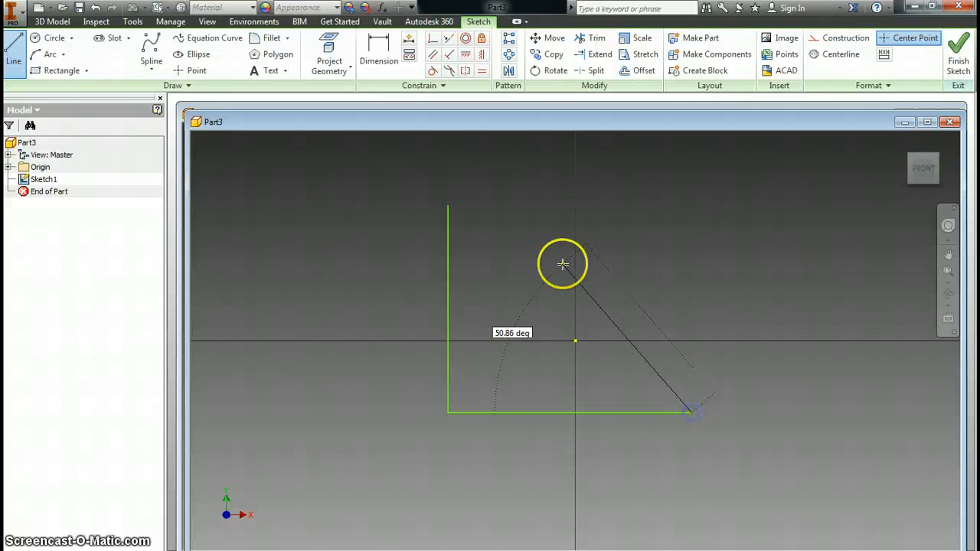
left_click(447, 205)
Dimension the triangle's vertical leg as 1 in and its horizontal base as 1.2 in
left_click(376, 53)
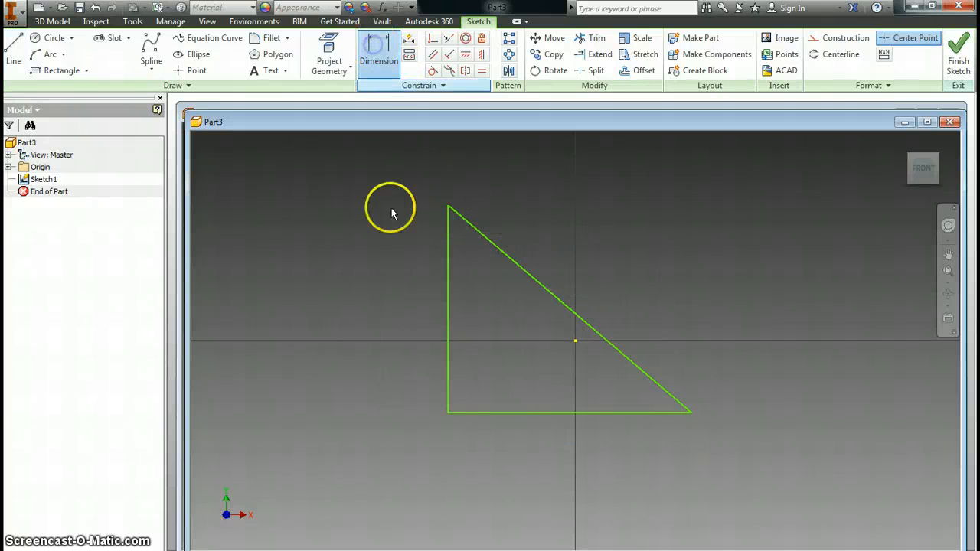
left_click(448, 307)
left_click(400, 303)
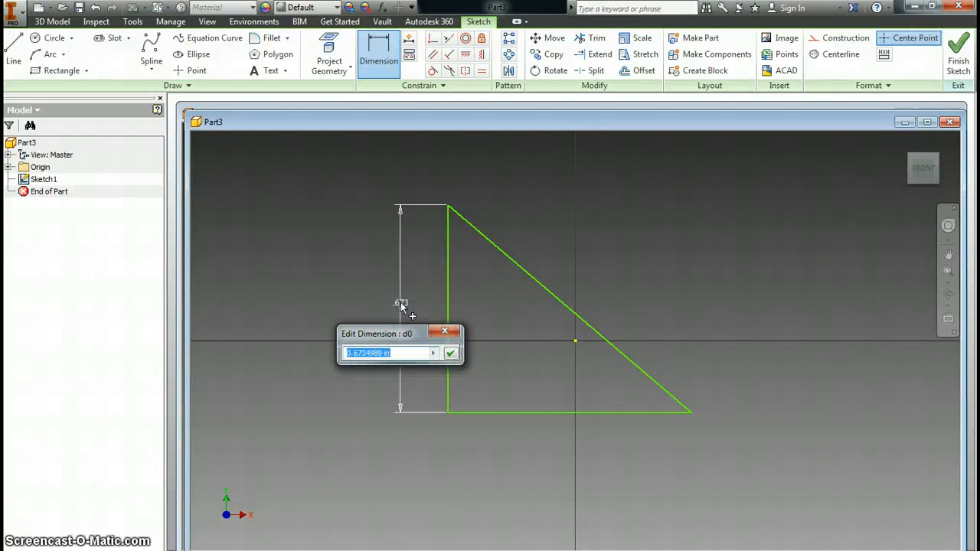
type("1")
key("Return")
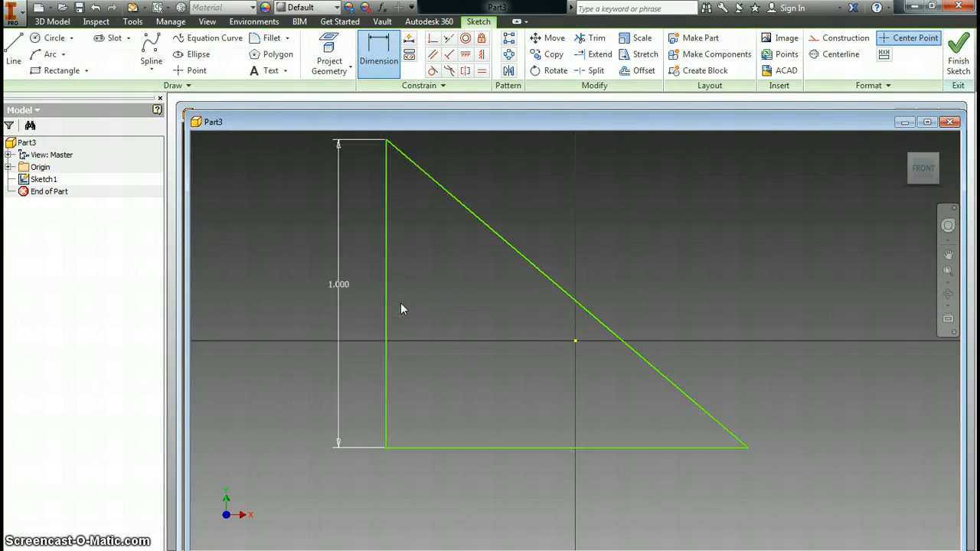
left_click(485, 449)
left_click(488, 476)
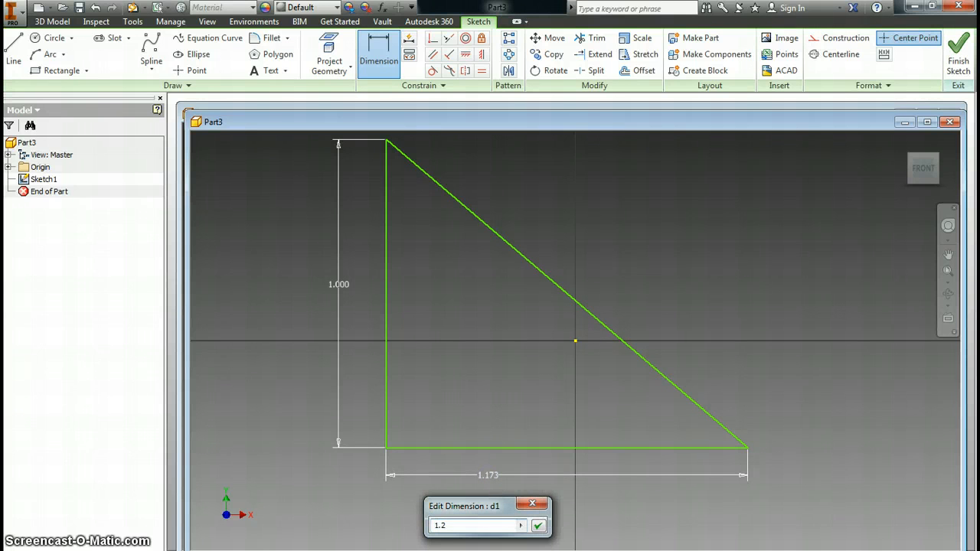
type("1.2")
left_click(538, 526)
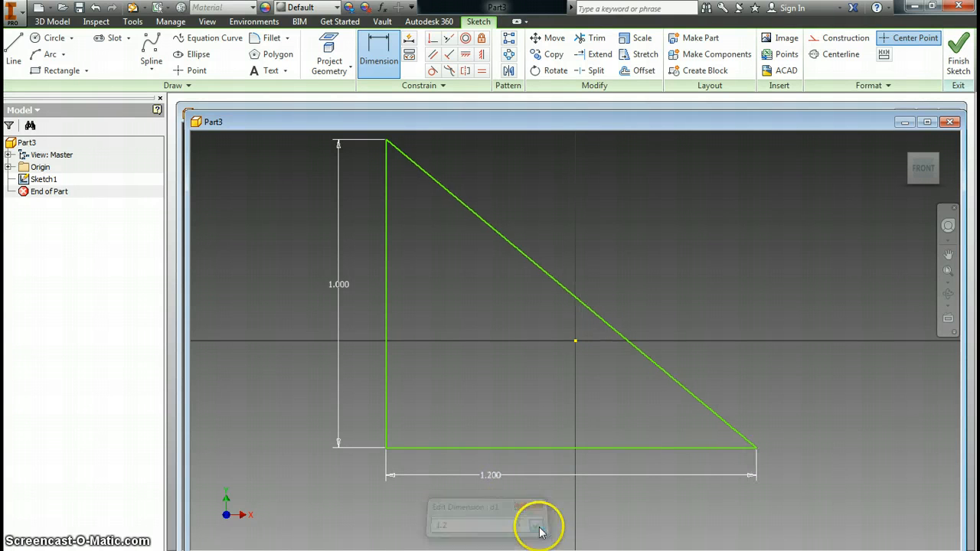
Extrude the triangle 0.5 in as a solid in the reversed direction with a taper of 10 degrees, and check its front and isometric views
scroll(568, 480, "down", 3)
scroll(573, 483, "up", 3)
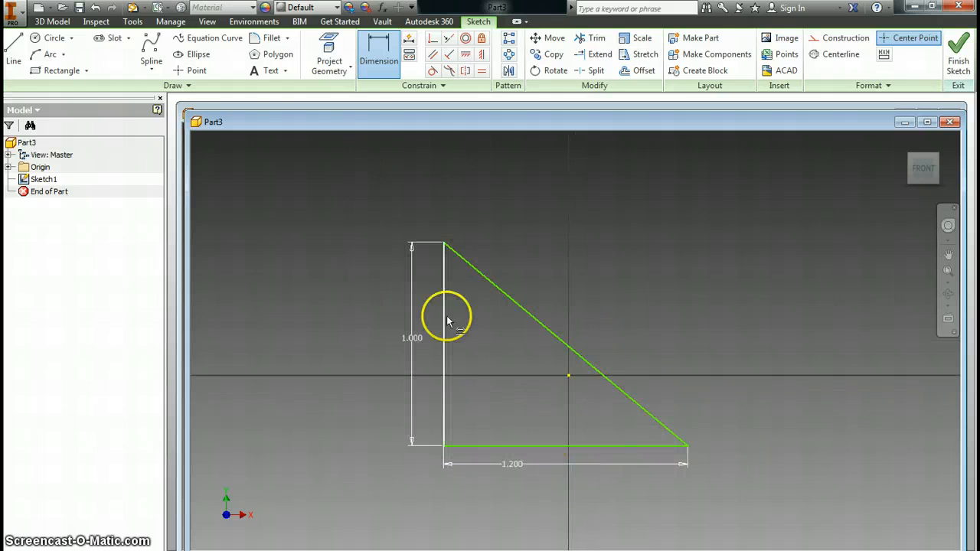
left_click(60, 23)
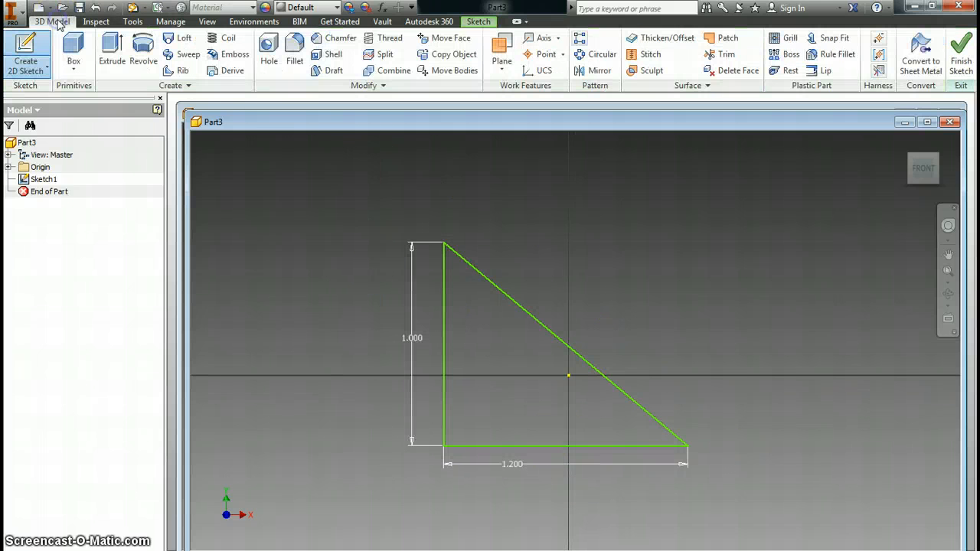
left_click(111, 49)
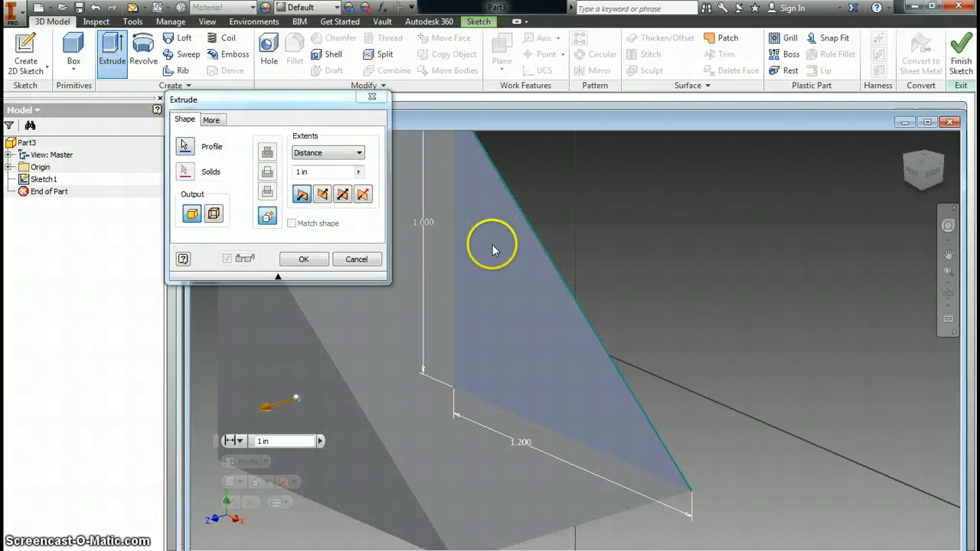
left_click(322, 196)
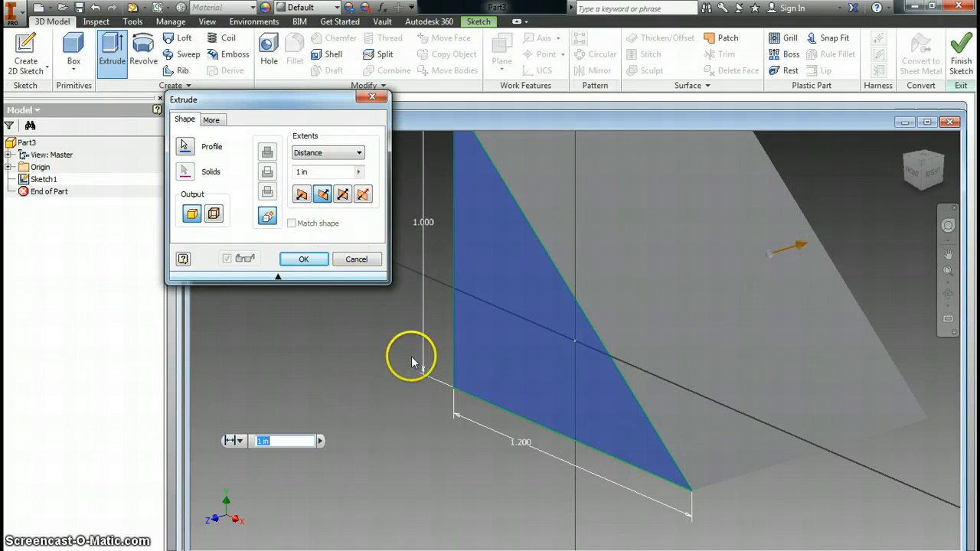
scroll(412, 356, "down", 4)
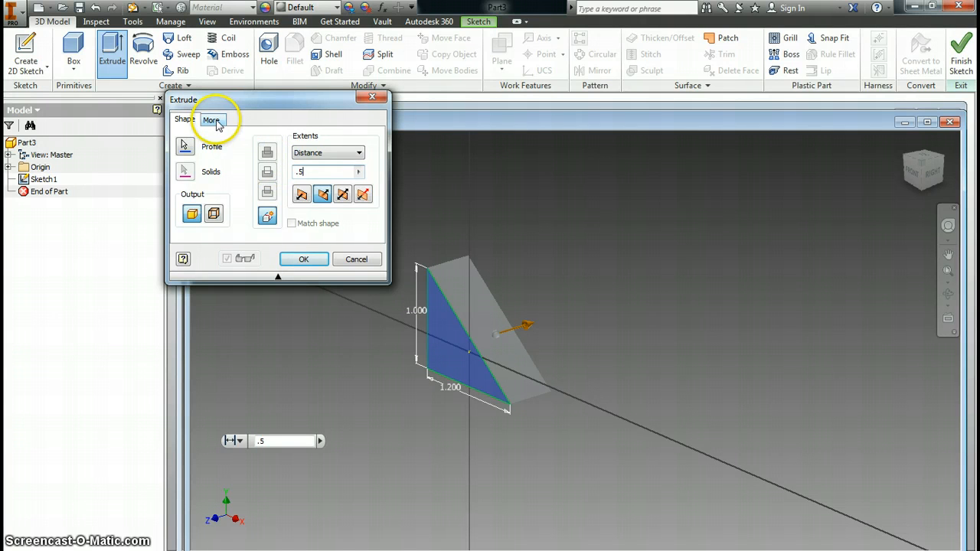
left_click(212, 121)
left_click(217, 194)
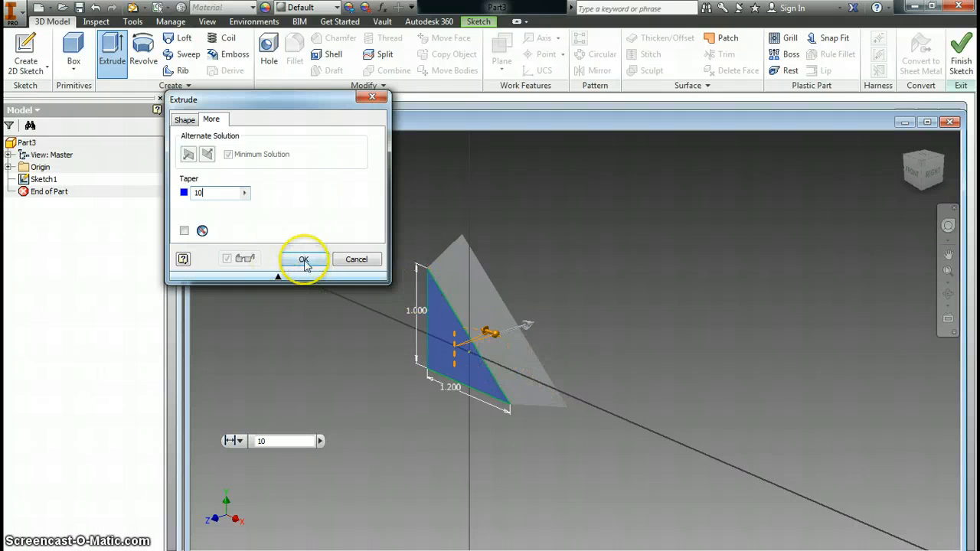
left_click(303, 259)
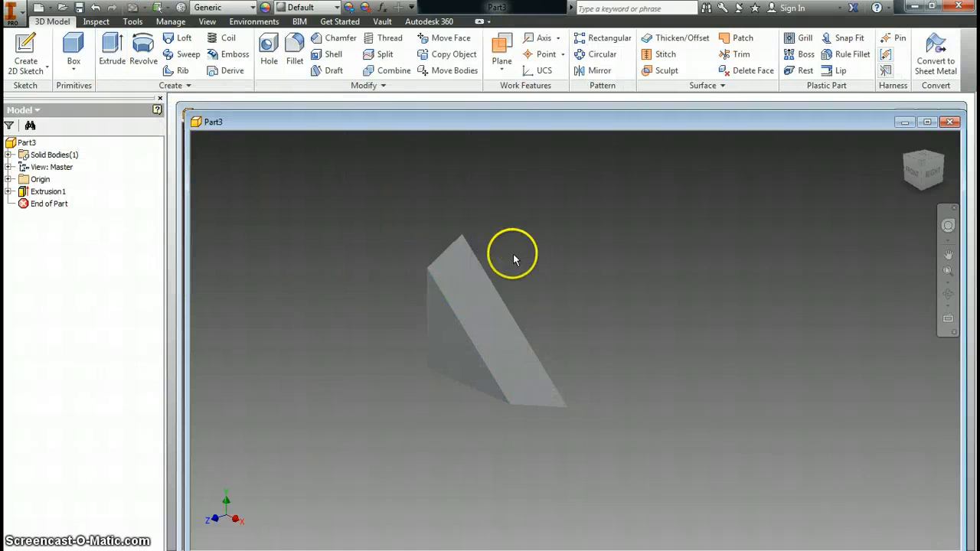
left_click(915, 176)
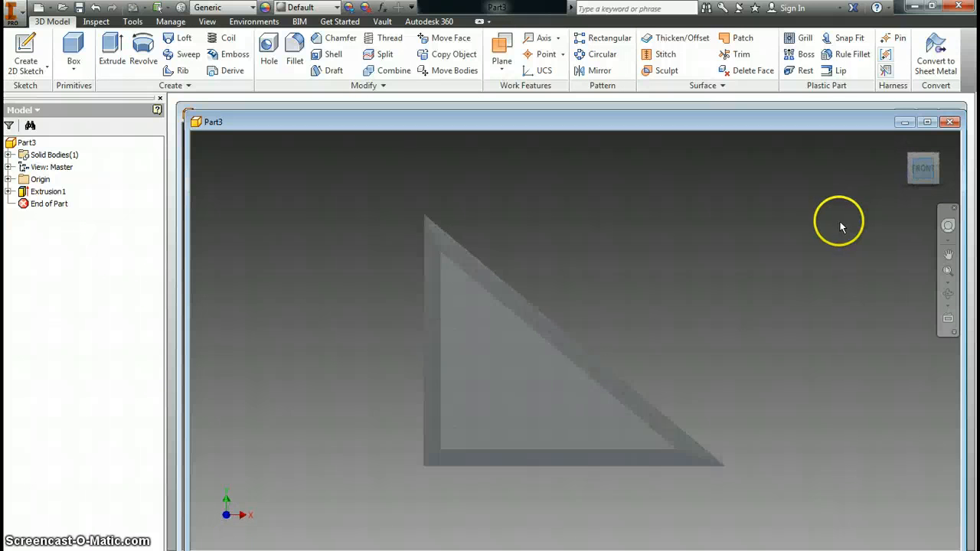
left_click(945, 157)
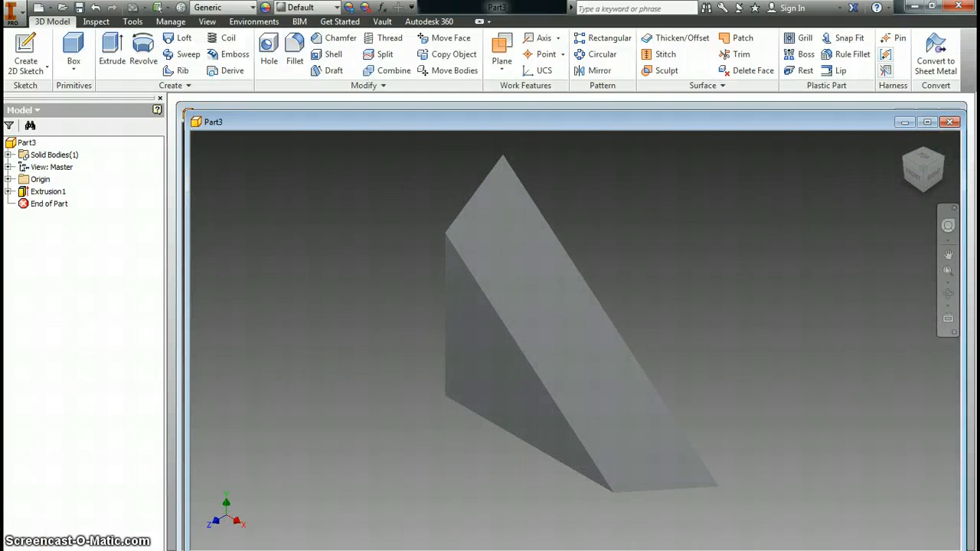
Switch to Extrude.doc in Chrome and read the Join, Cut, Intersect options and the Cut Extrude instructions with their figures
left_click(168, 550)
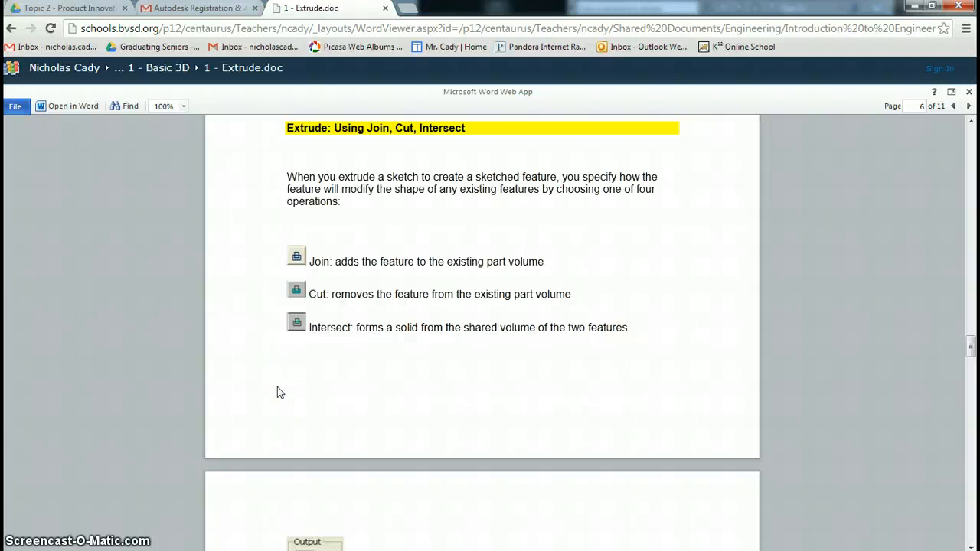
scroll(292, 384, "down", 4)
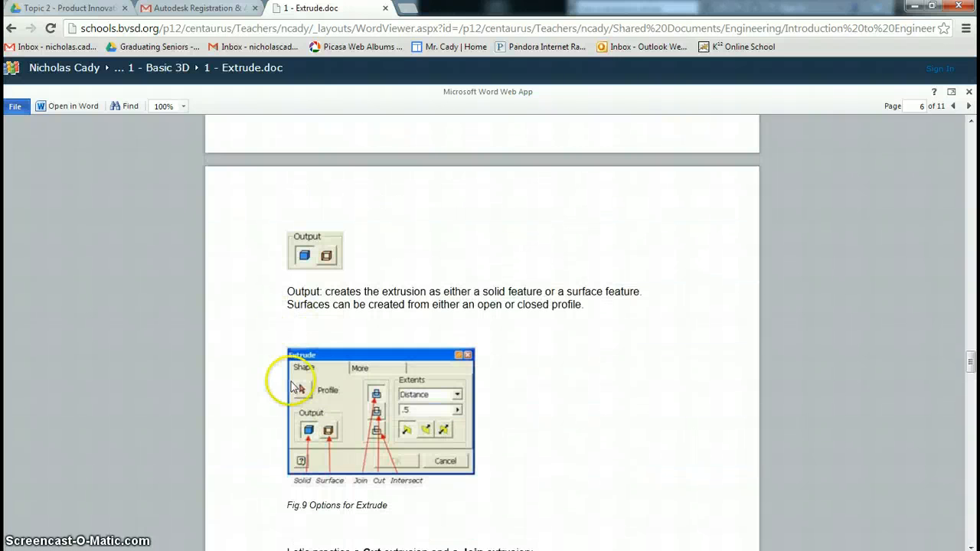
scroll(298, 389, "down", 5)
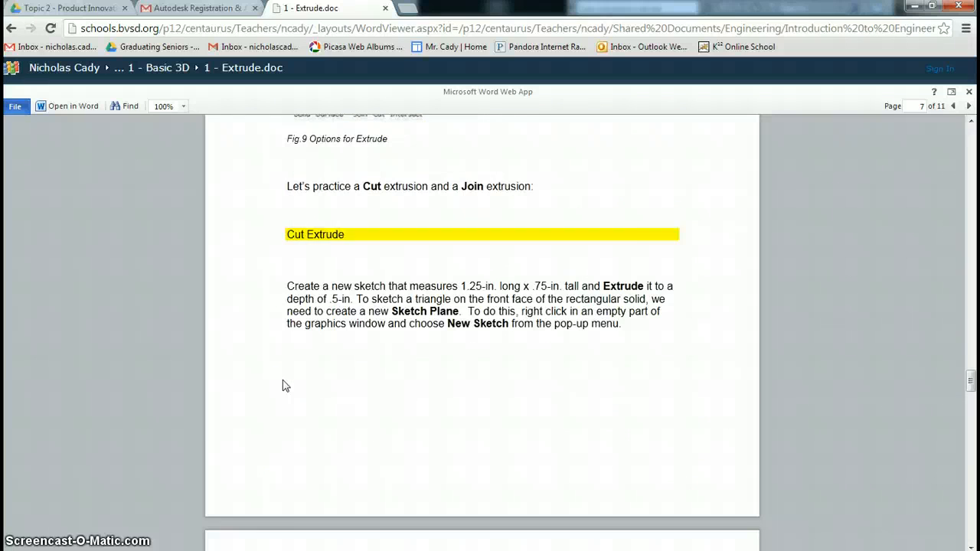
scroll(283, 385, "down", 1)
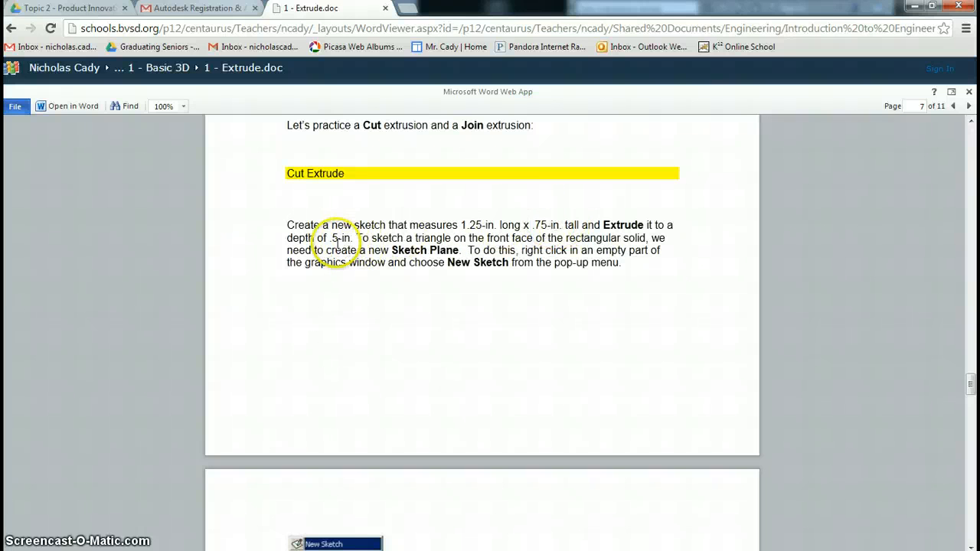
scroll(339, 282, "down", 5)
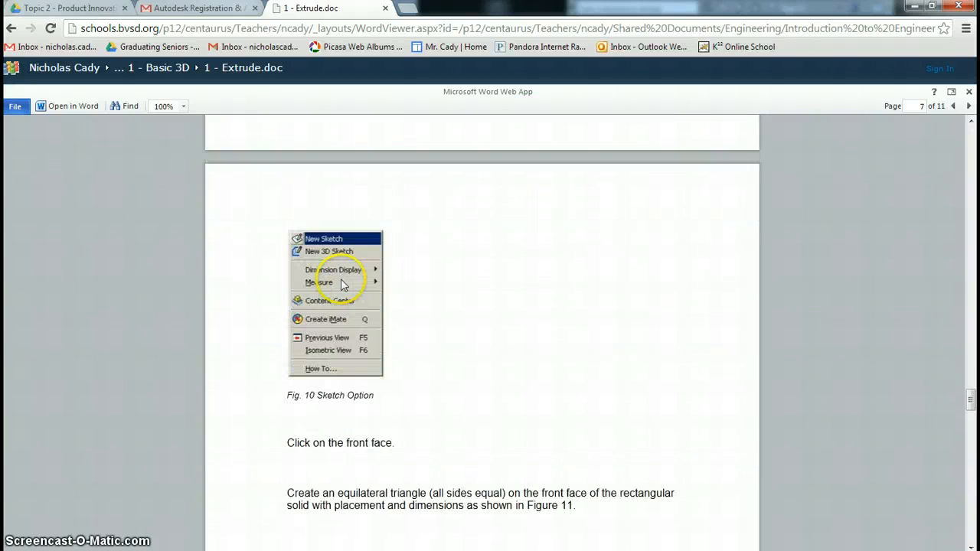
scroll(343, 276, "down", 2)
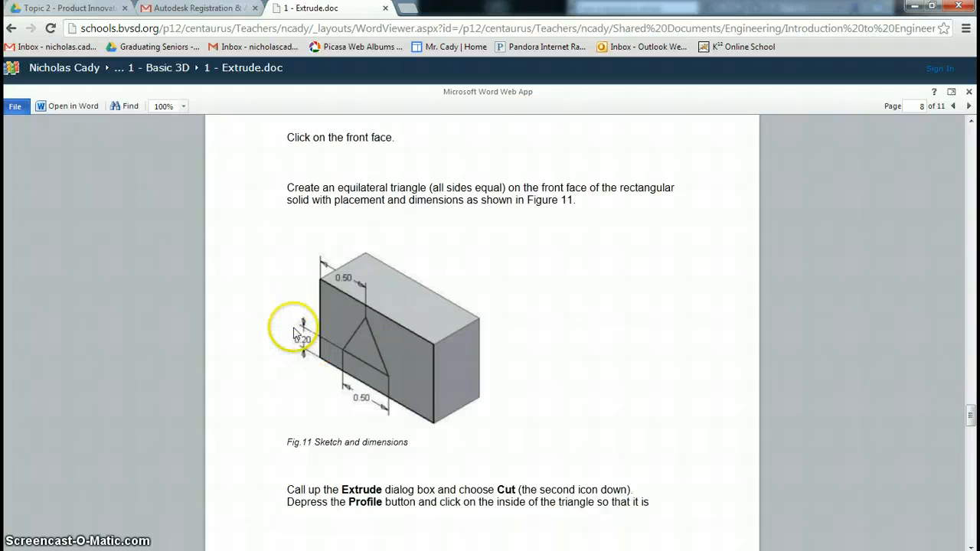
scroll(296, 317, "down", 5)
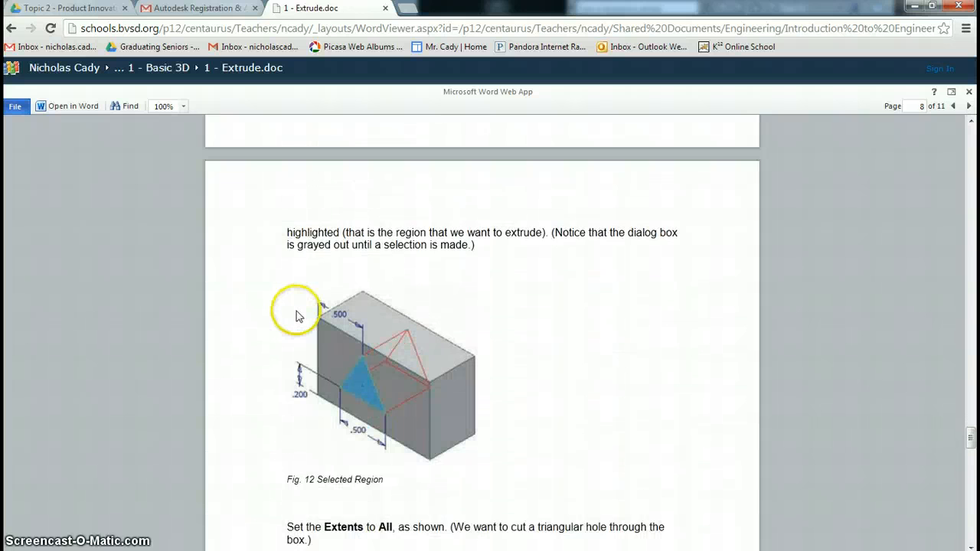
scroll(368, 318, "down", 1)
scroll(367, 319, "down", 10)
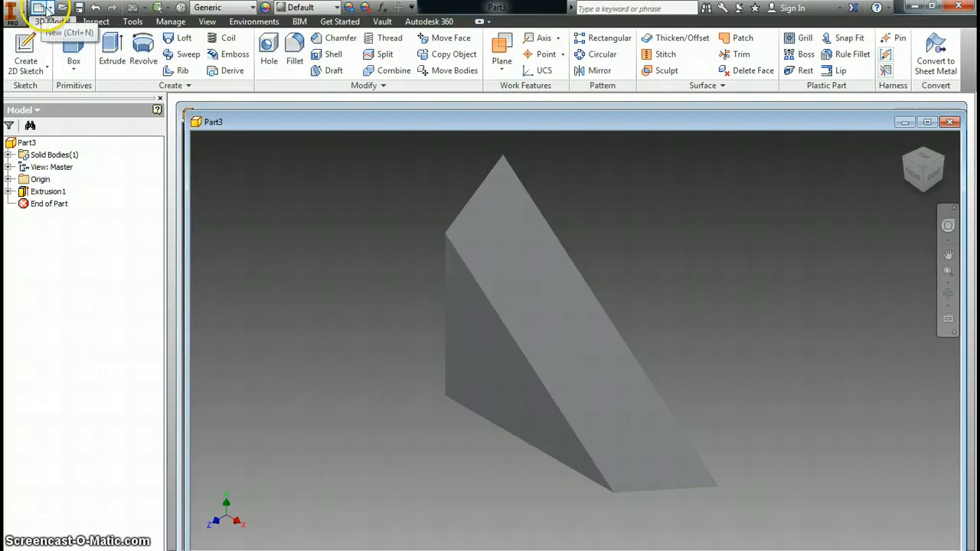
Return to Inventor, create another new part, and start a 2D sketch on the XY plane
left_click(49, 9)
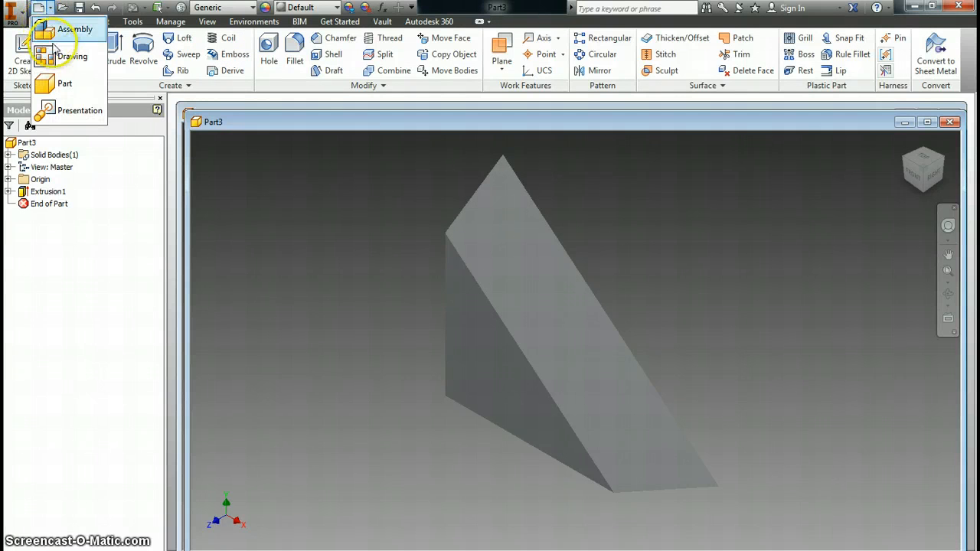
left_click(61, 90)
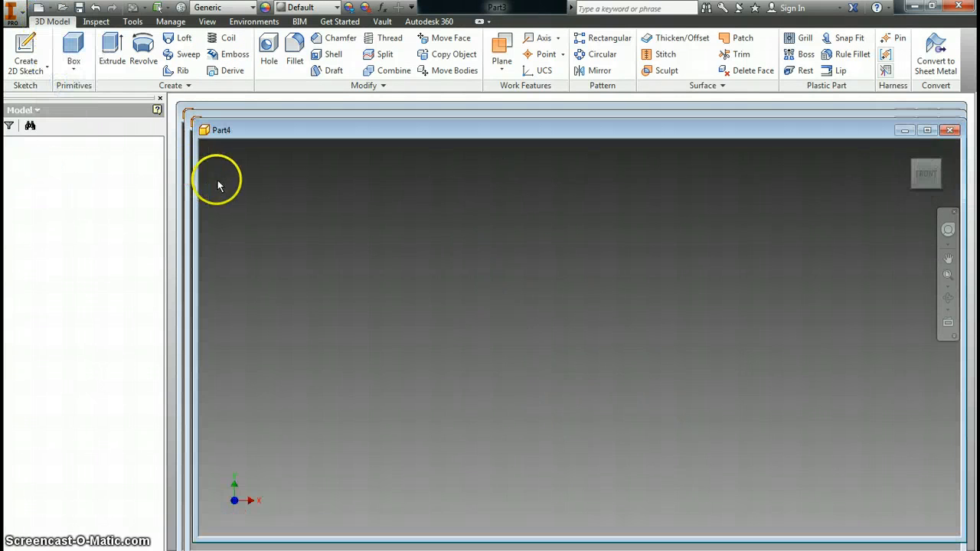
left_click(25, 46)
left_click(520, 208)
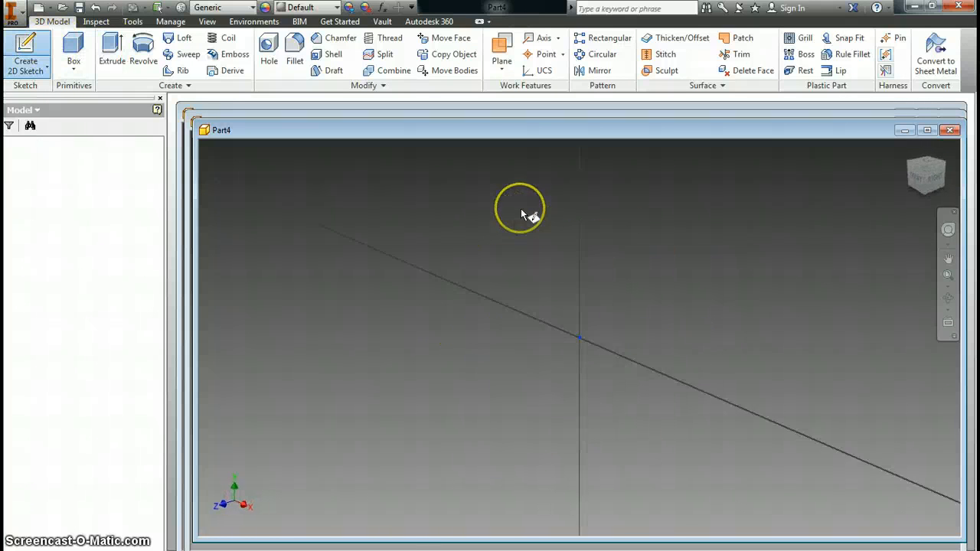
Draw a two-point rectangle enclosing the origin, wider than it is tall
left_click(63, 69)
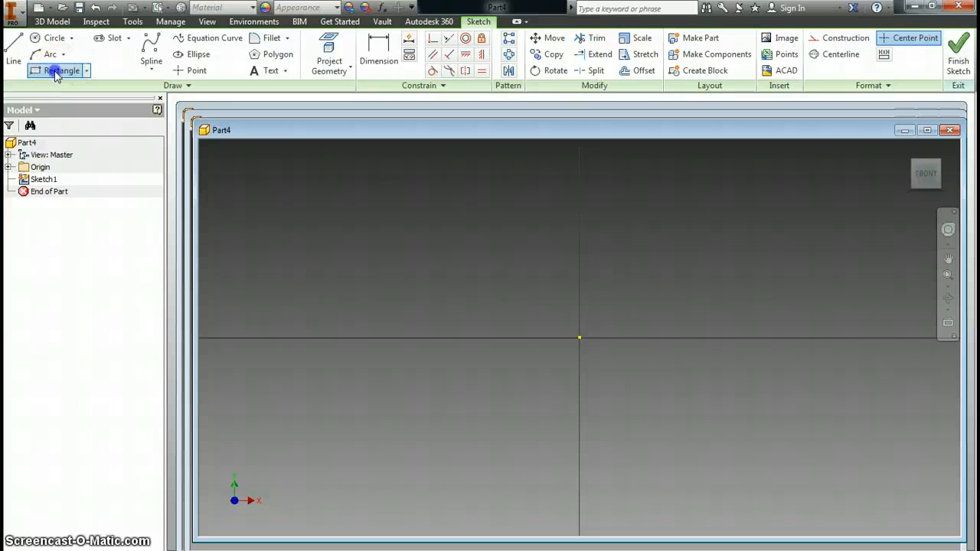
left_click(373, 238)
left_click(655, 452)
left_click(710, 452)
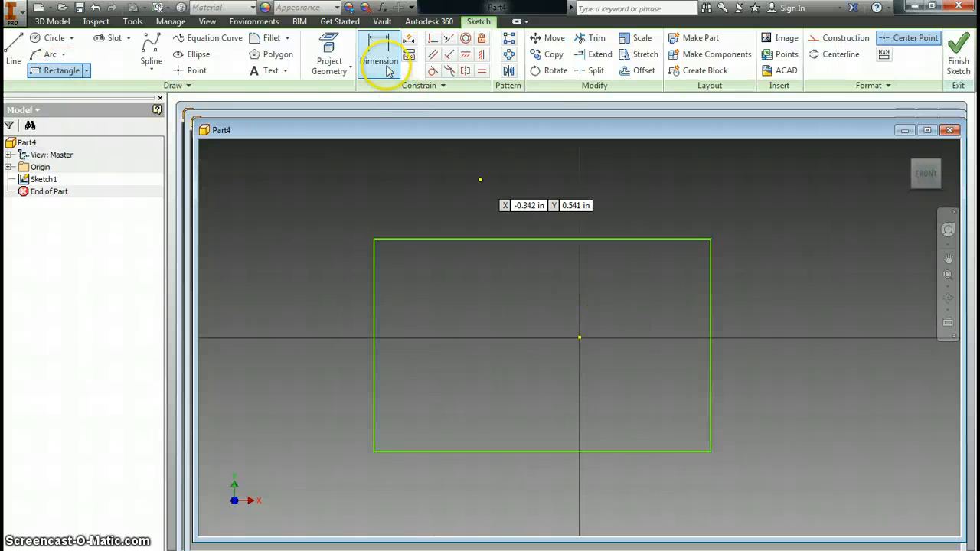
Dimension the rectangle to 1.75 in wide and 1.25 in tall
left_click(383, 65)
left_click(406, 239)
left_click(413, 213)
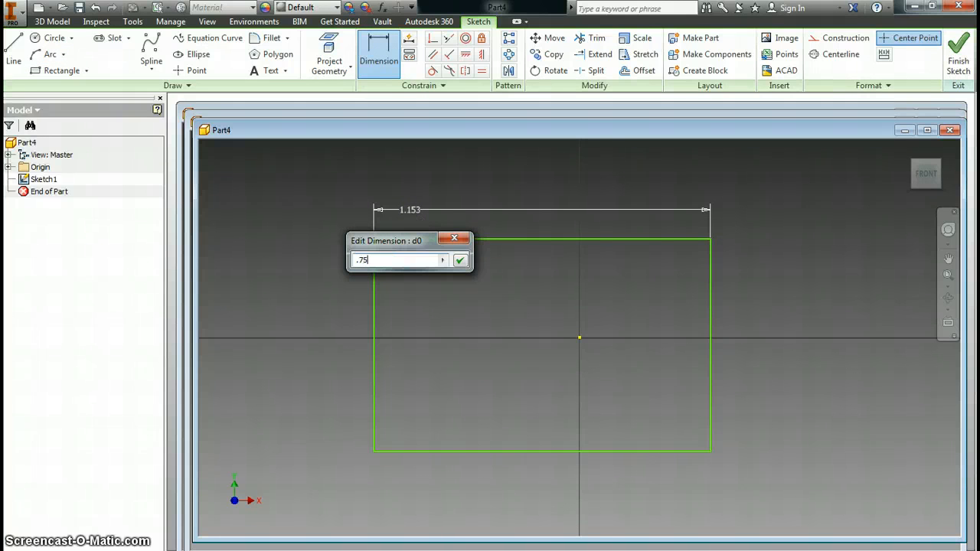
type(".75")
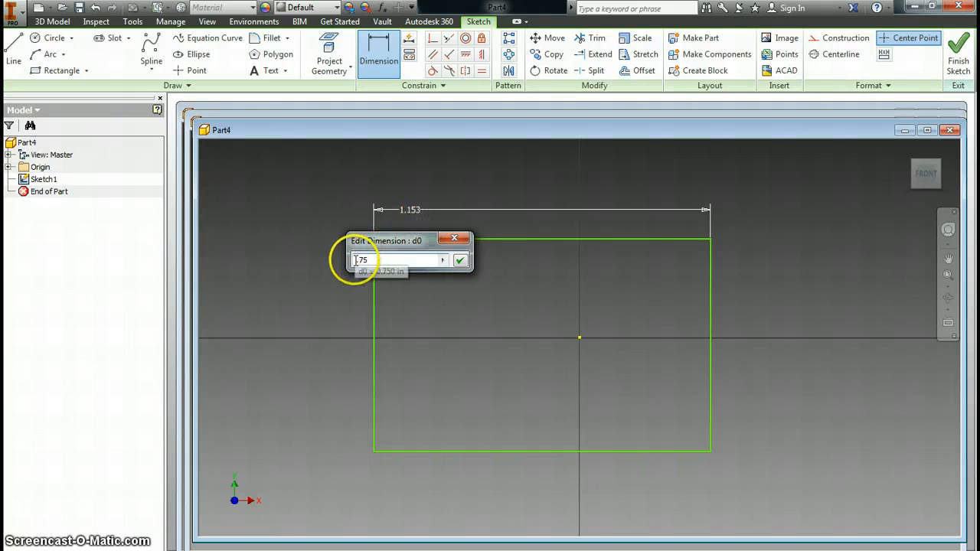
left_click(460, 260)
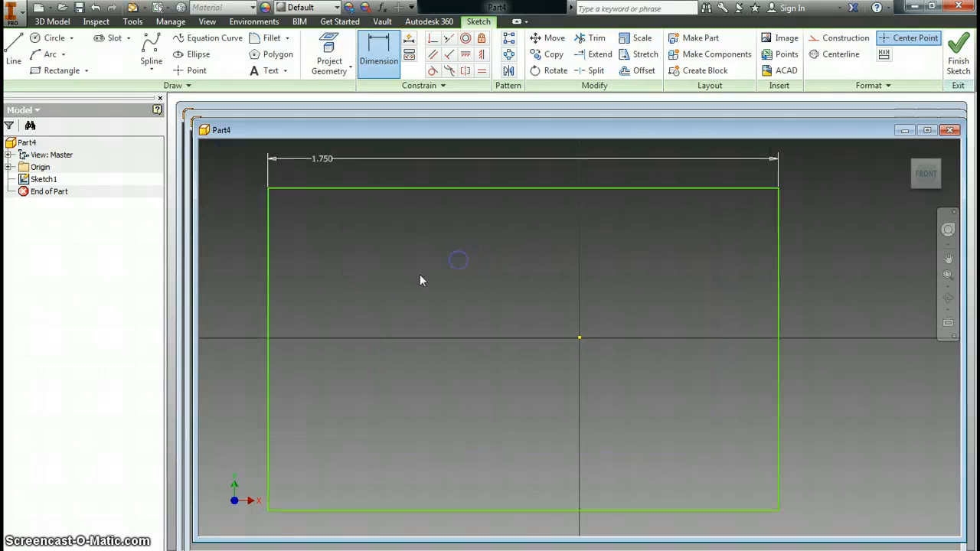
left_click(267, 288)
left_click(243, 285)
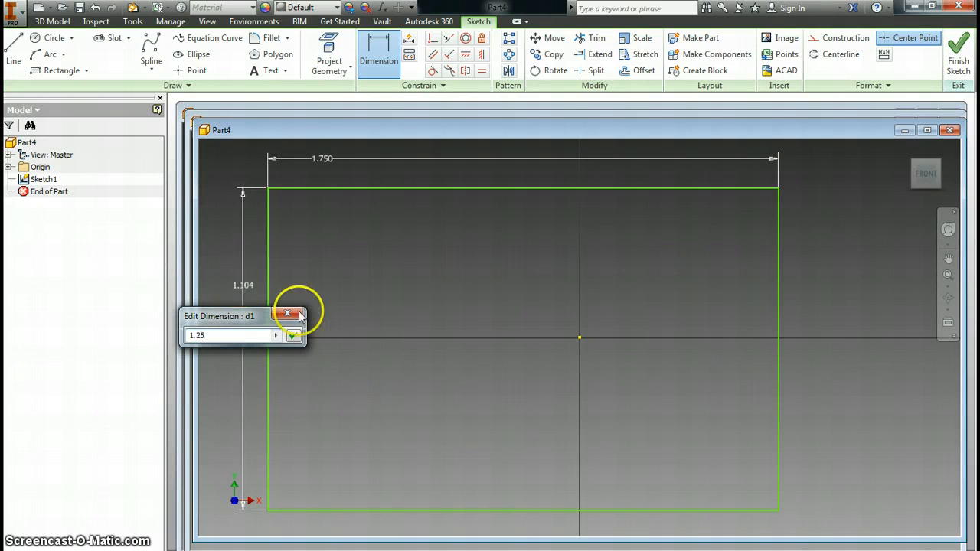
left_click(291, 335)
scroll(462, 340, "down", 5)
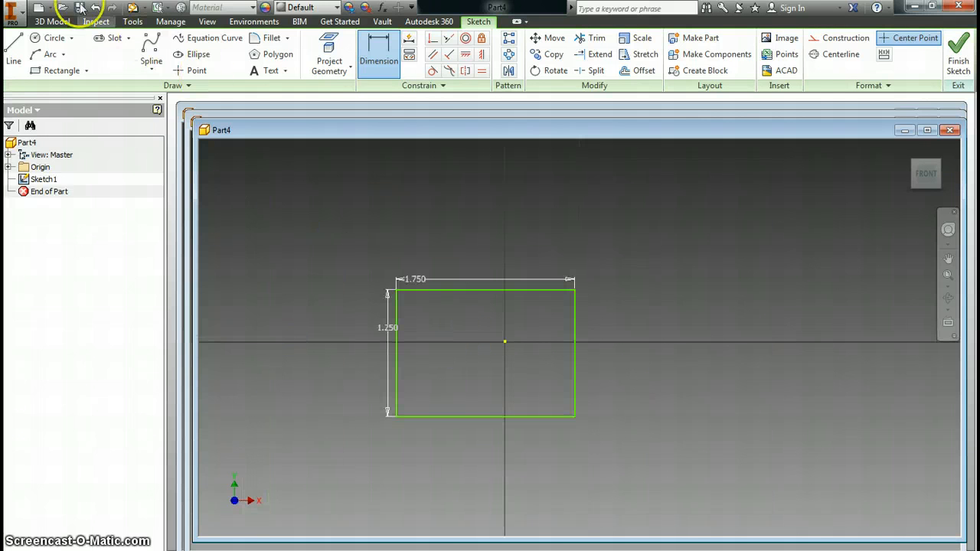
Extrude the rectangle 0.5 in as a solid in the reversed direction
left_click(52, 22)
left_click(112, 55)
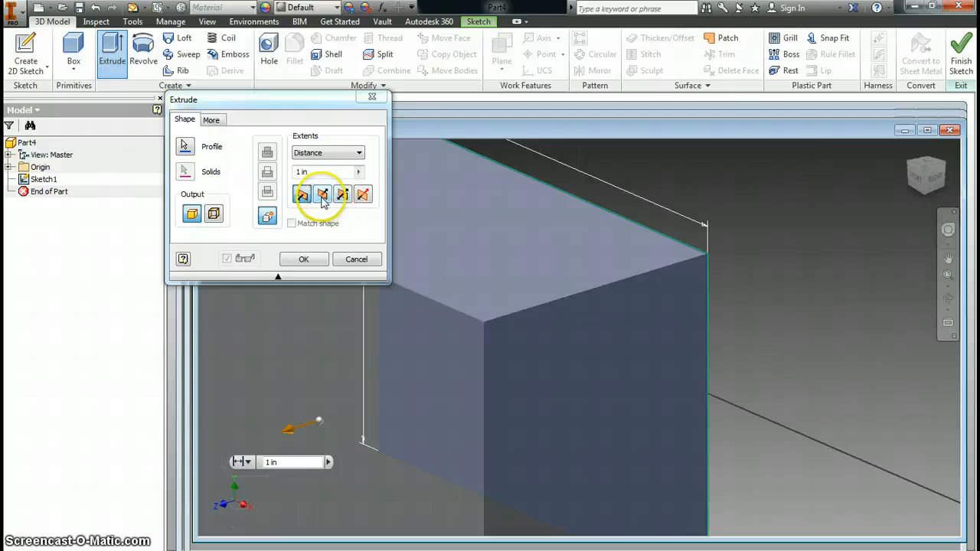
left_click(322, 195)
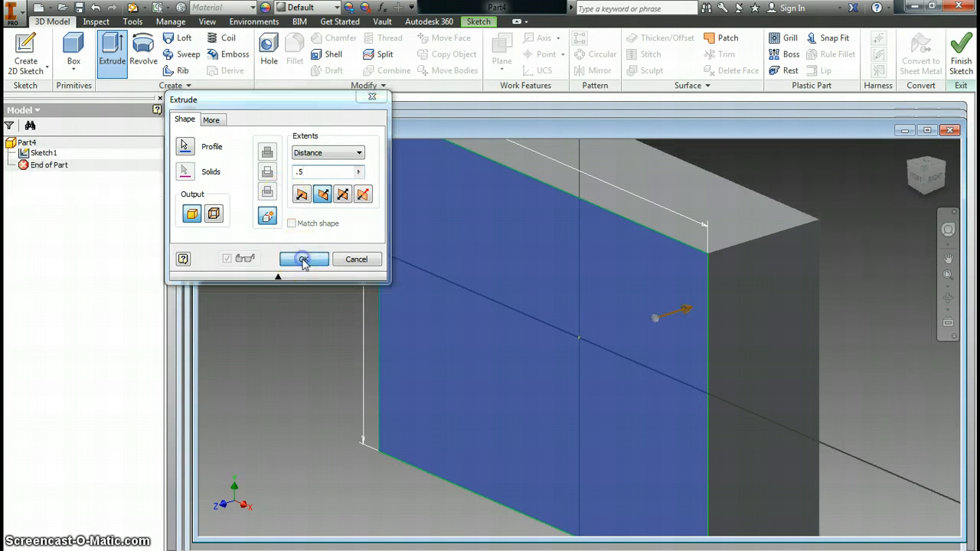
left_click(303, 259)
scroll(406, 307, "up", 3)
scroll(319, 230, "down", 2)
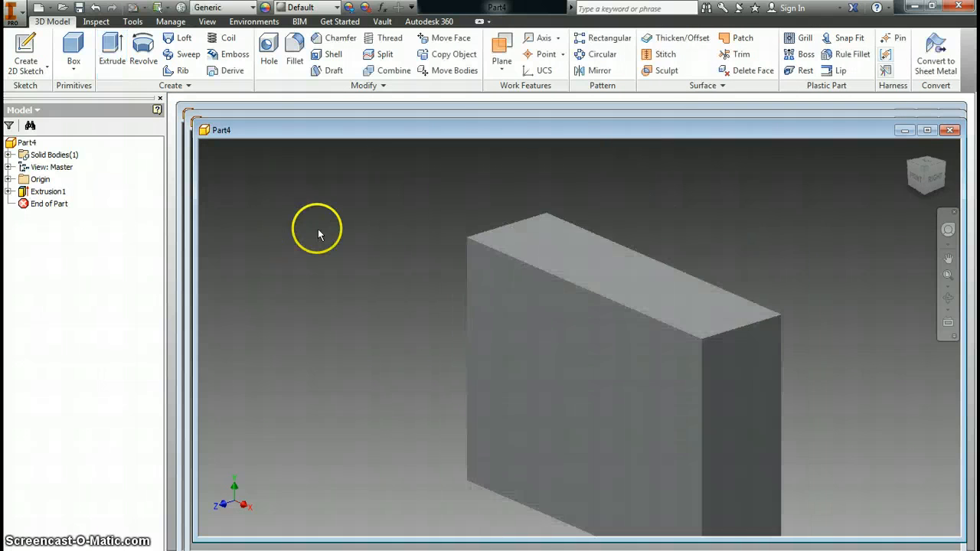
Show the solid from the front and start a new 2D sketch on its front face
left_click(918, 179)
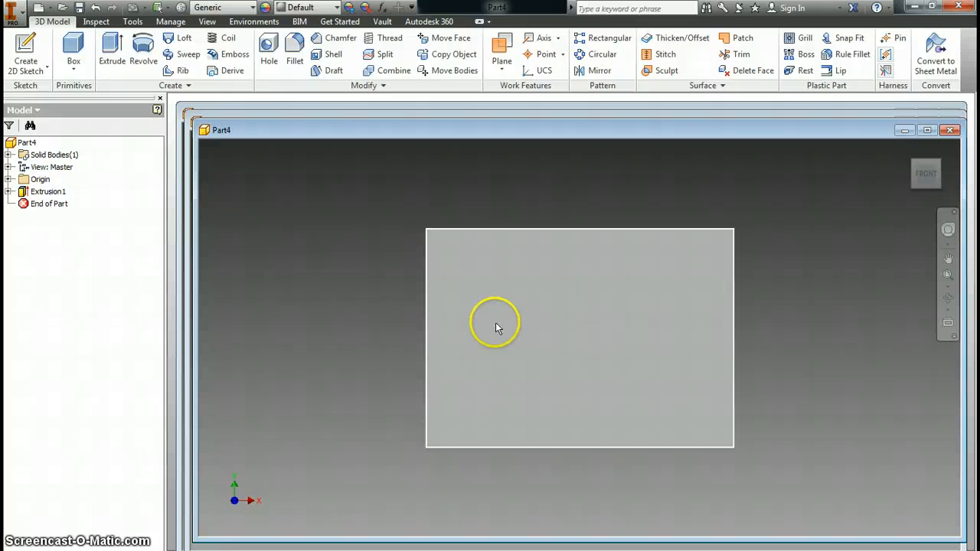
left_click(24, 54)
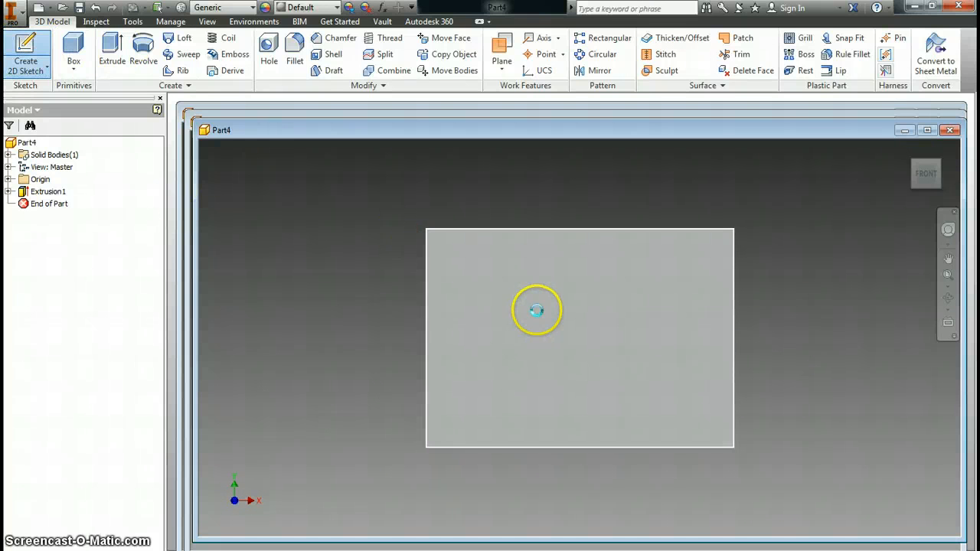
left_click(537, 310)
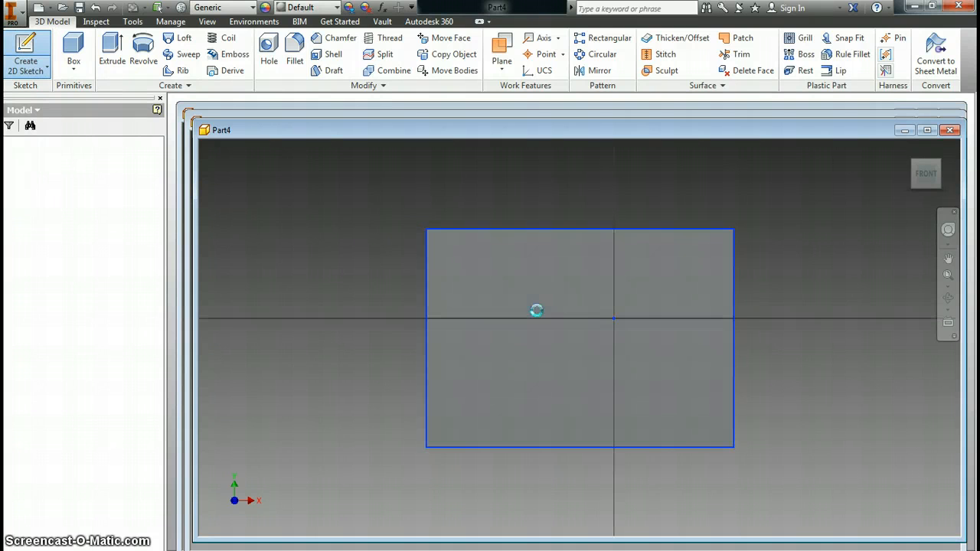
Draw a closed triangle with a horizontal base about 0.64 in long in the left half of the front face
left_click(13, 47)
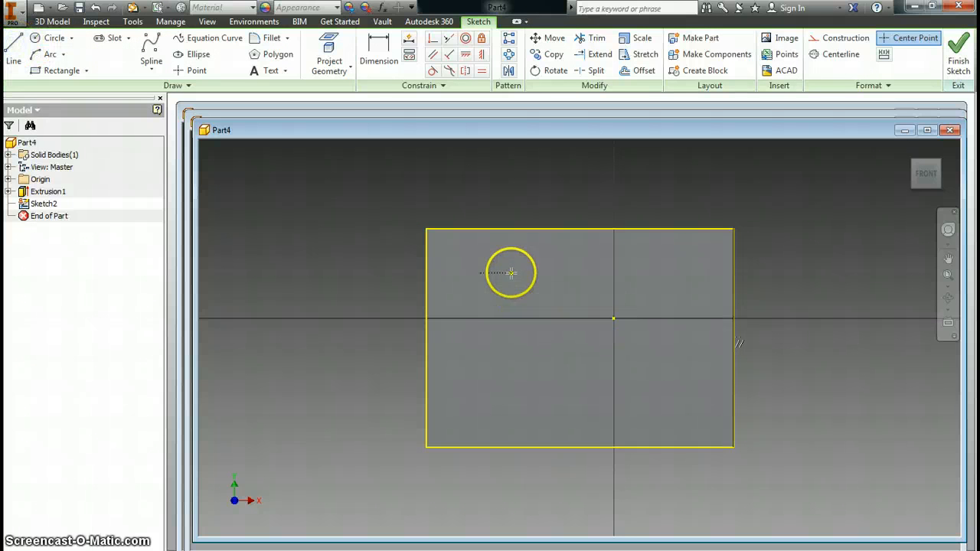
left_click(510, 272)
left_click(482, 375)
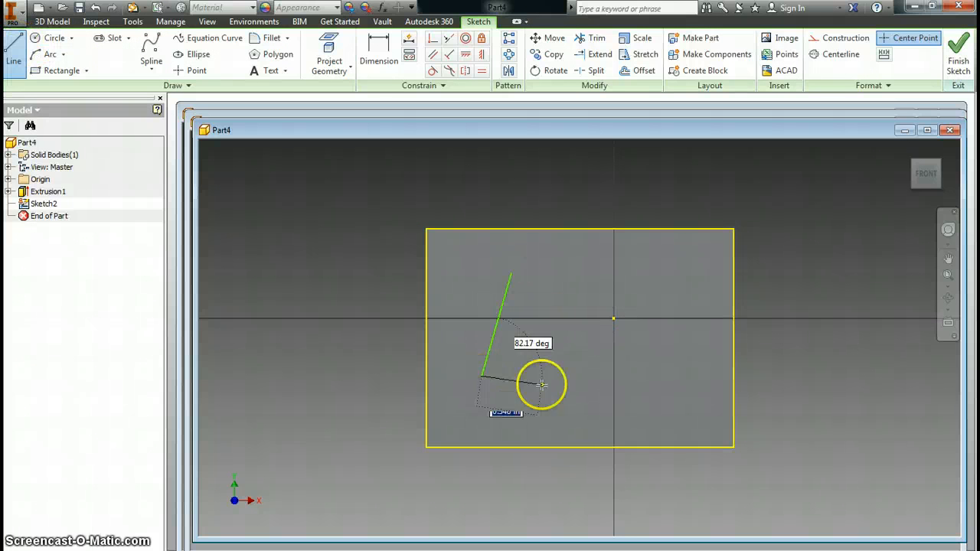
left_click(595, 375)
left_click(510, 273)
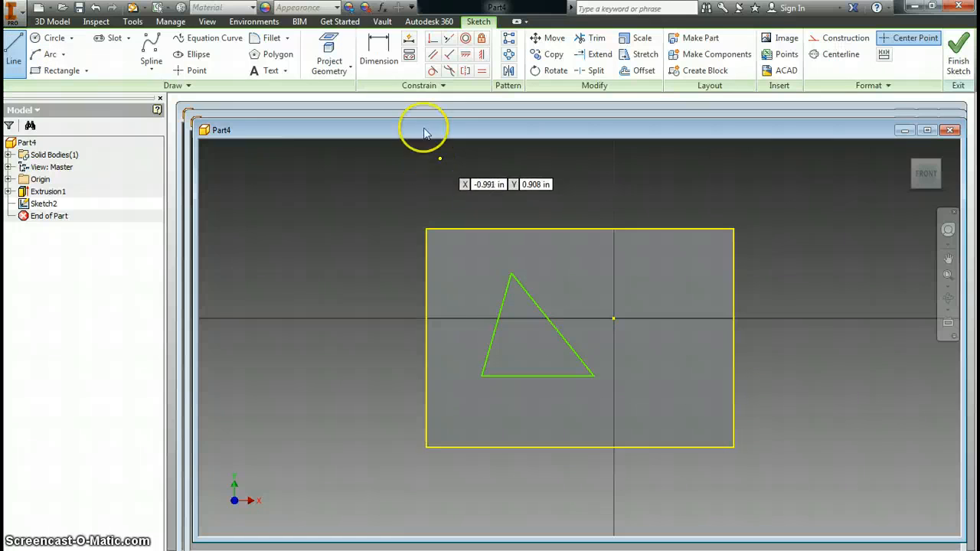
Dimension the distance between the triangle's base and the face's lower edge as 0.2 in
left_click(378, 55)
left_click(518, 376)
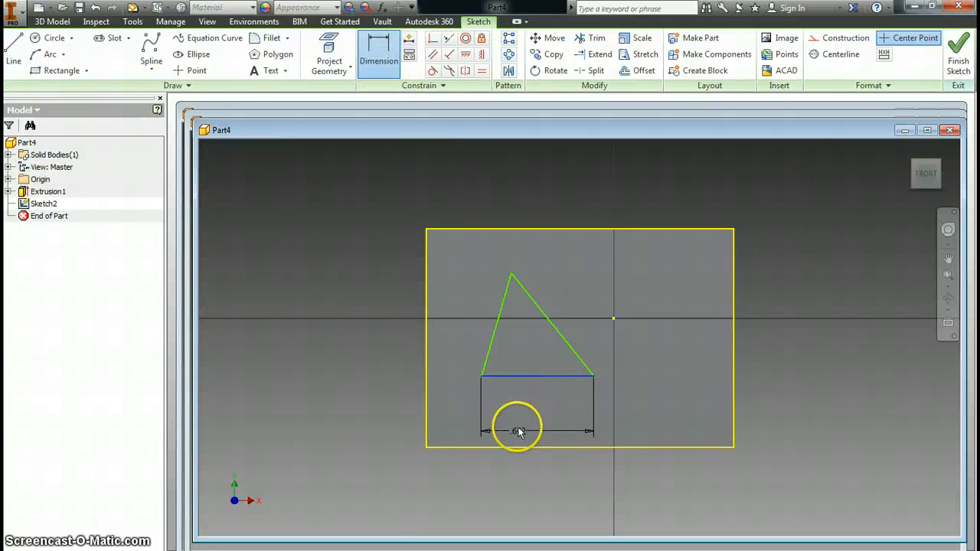
left_click(518, 446)
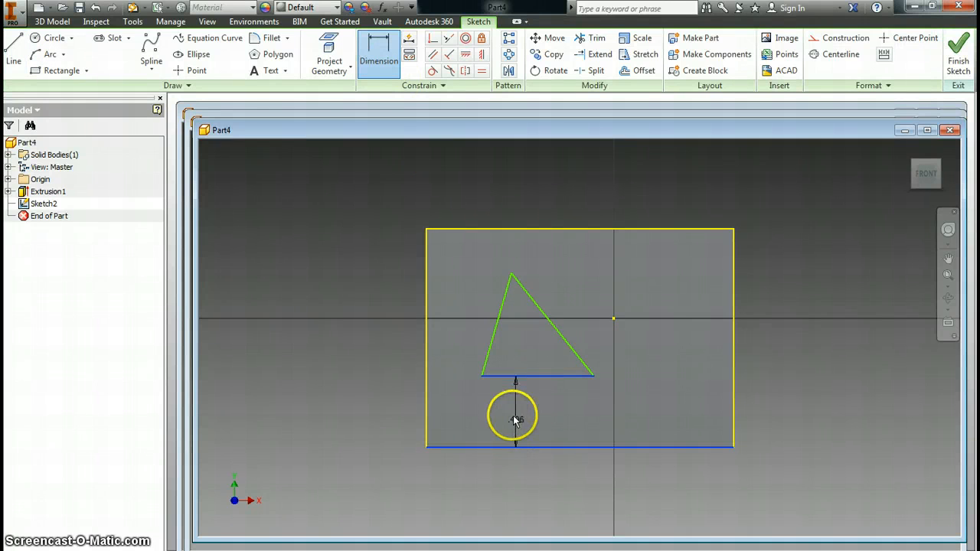
left_click(516, 420)
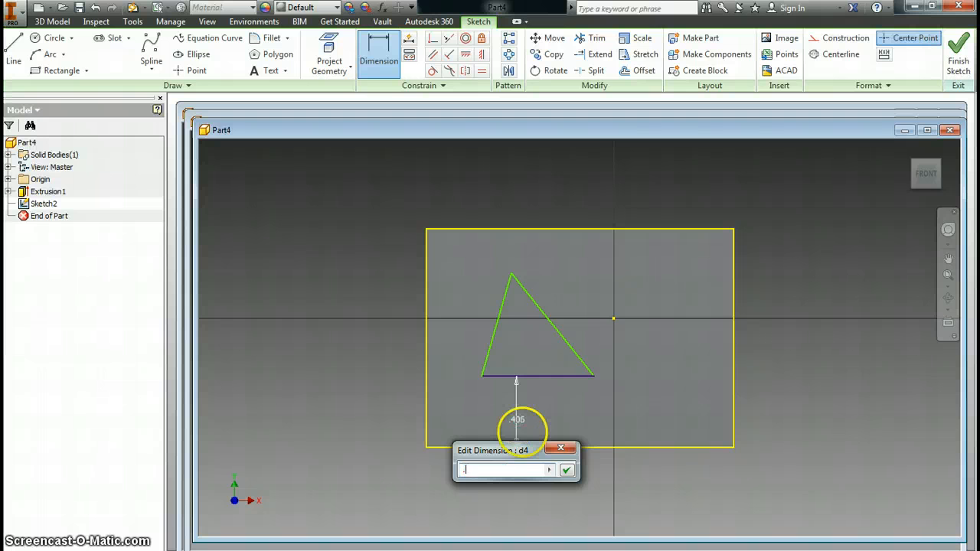
key("Return")
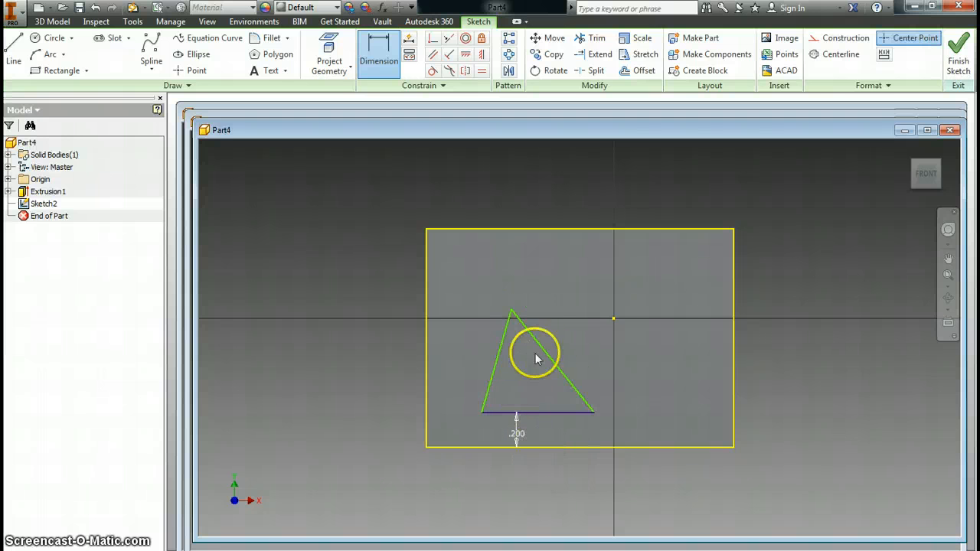
Dimension the triangle's base length as 0.5 in
left_click(561, 414)
left_click(549, 423)
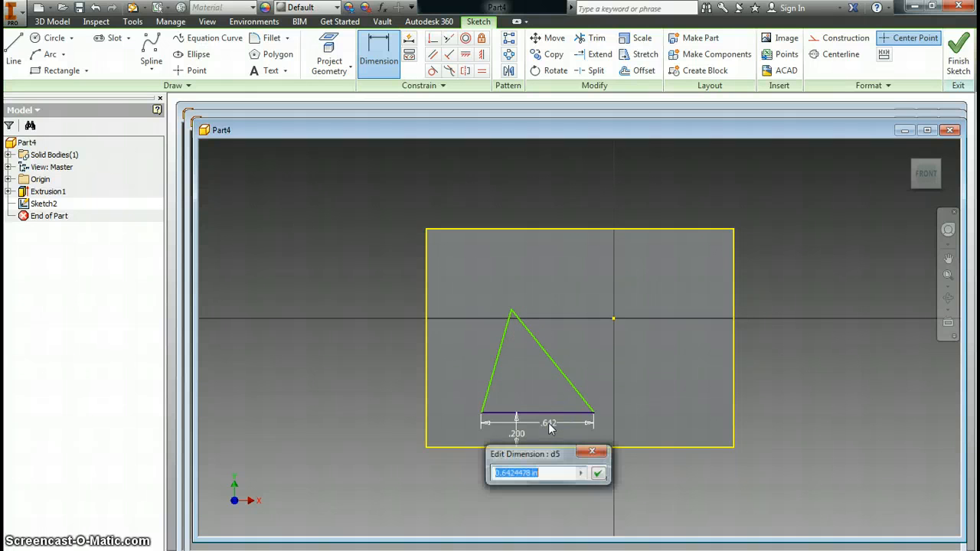
type(".5")
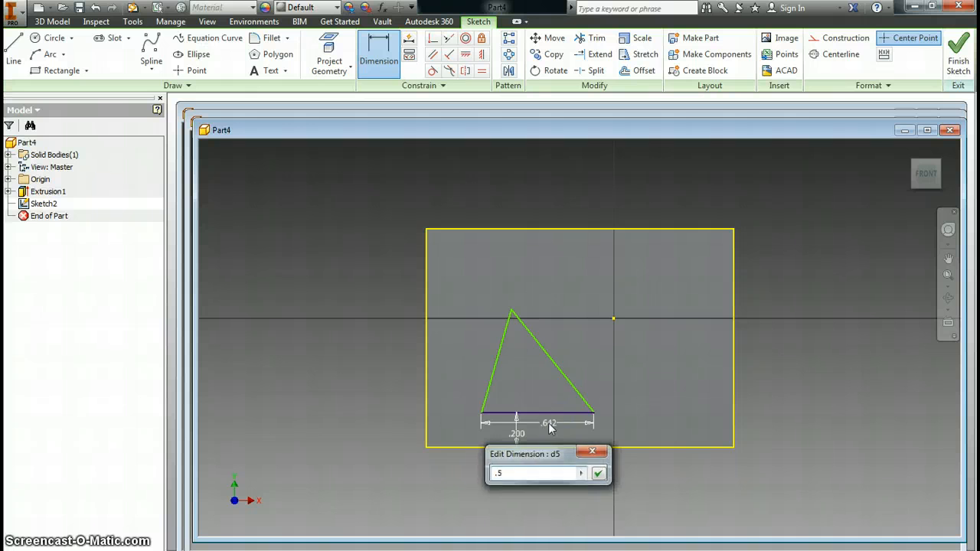
key("Return")
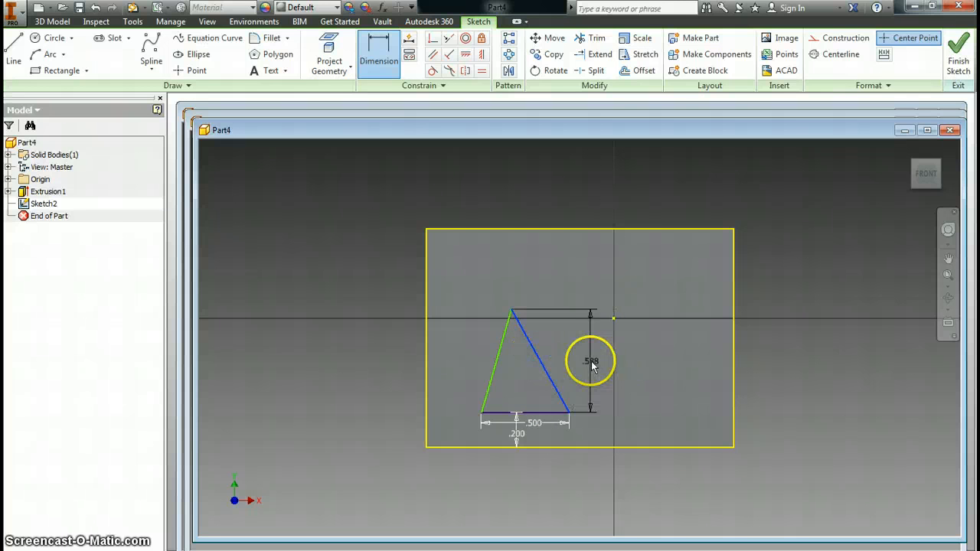
Give the triangle's right side an aligned dimension of 0.5 in and apply an Equal constraint to its left side
right_click(584, 369)
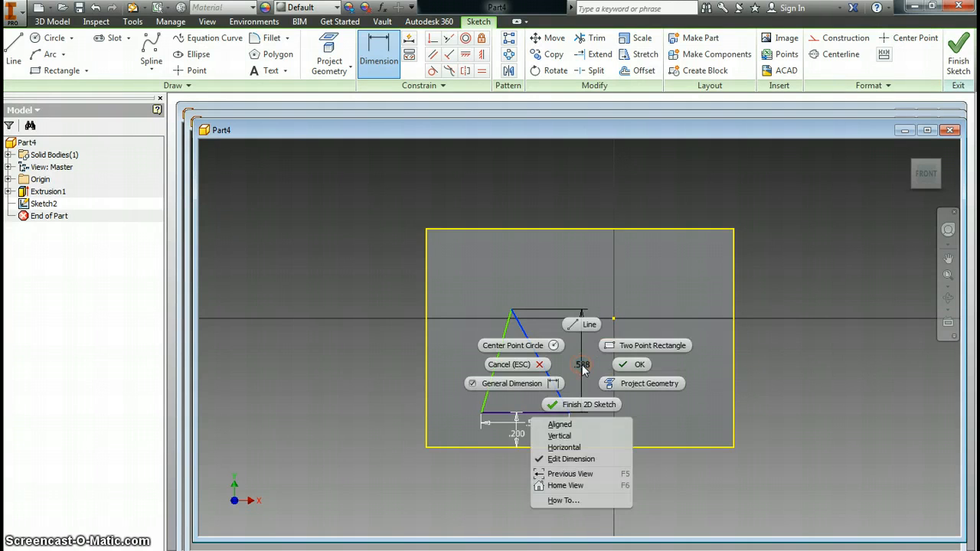
left_click(563, 425)
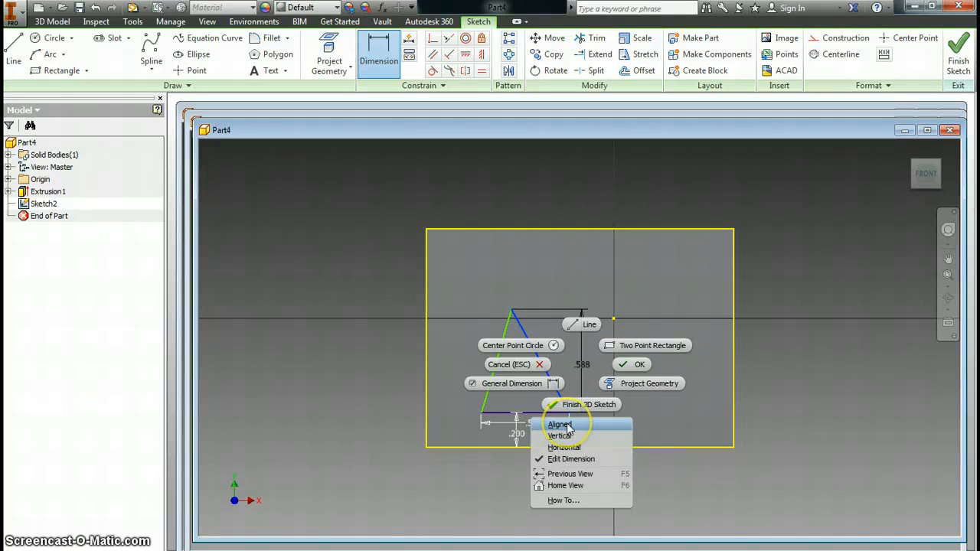
left_click(569, 363)
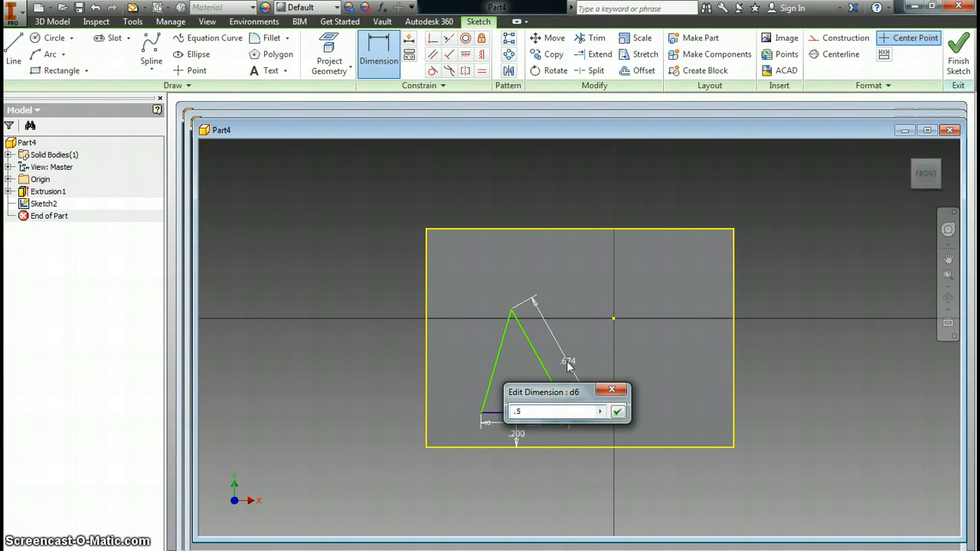
type(".5")
left_click(617, 411)
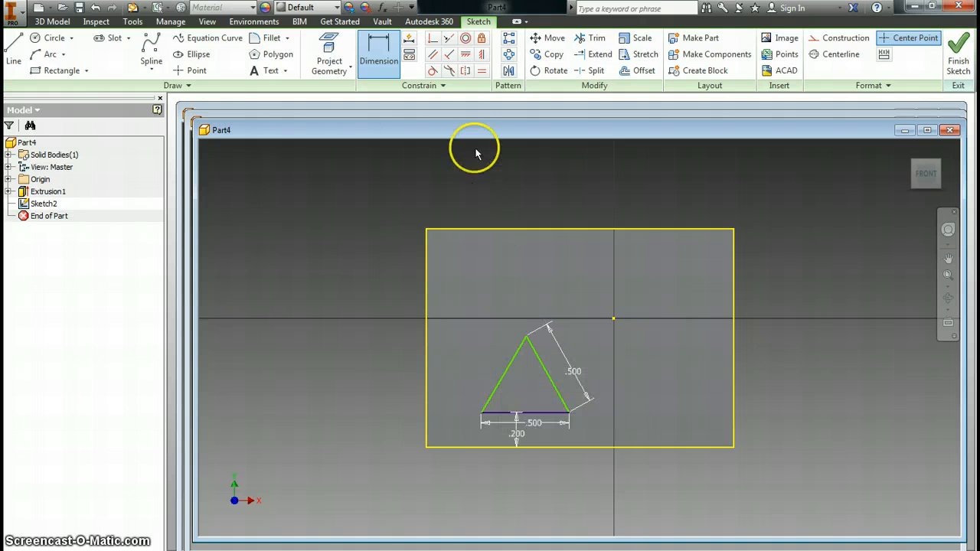
left_click(482, 72)
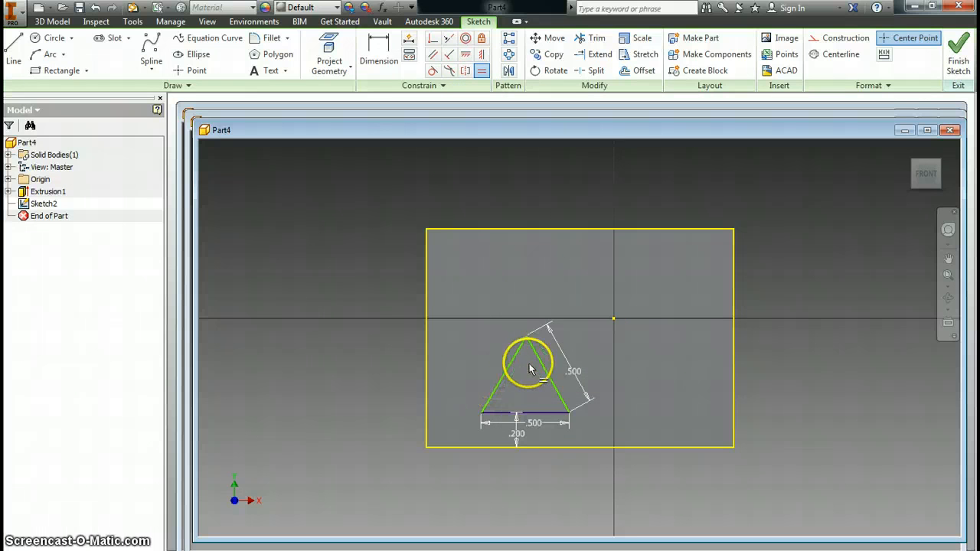
left_click(508, 369)
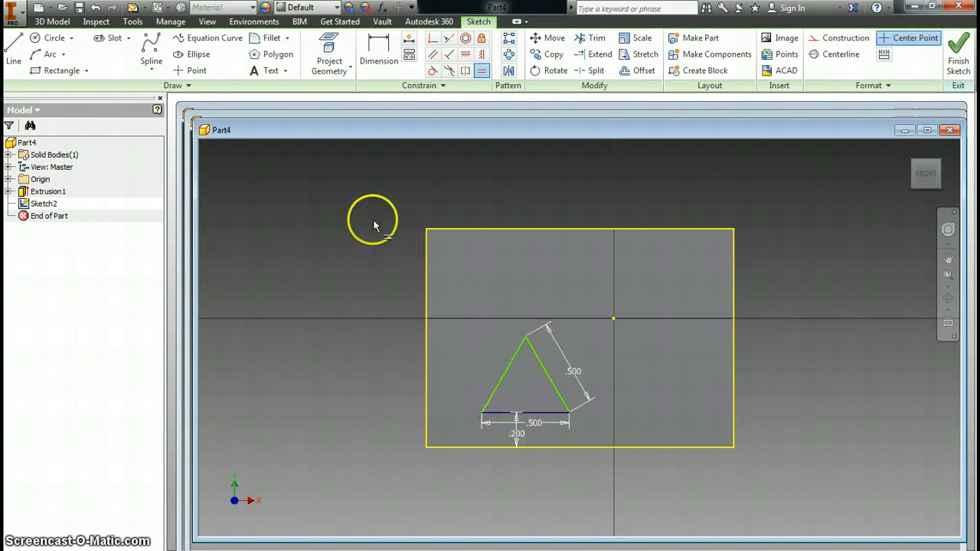
Dimension the horizontal distance from the triangle's apex to the face's left edge as 0.5 in
left_click(378, 47)
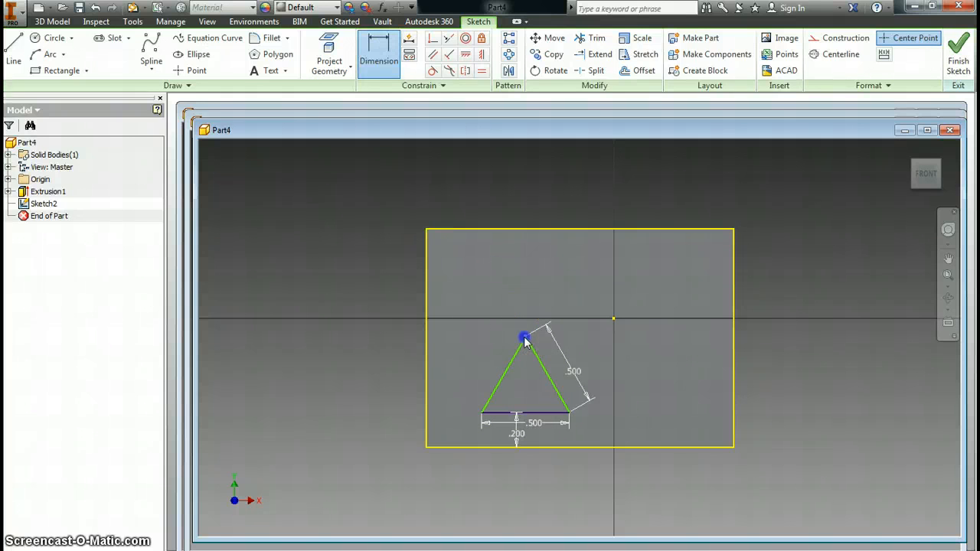
left_click(445, 338)
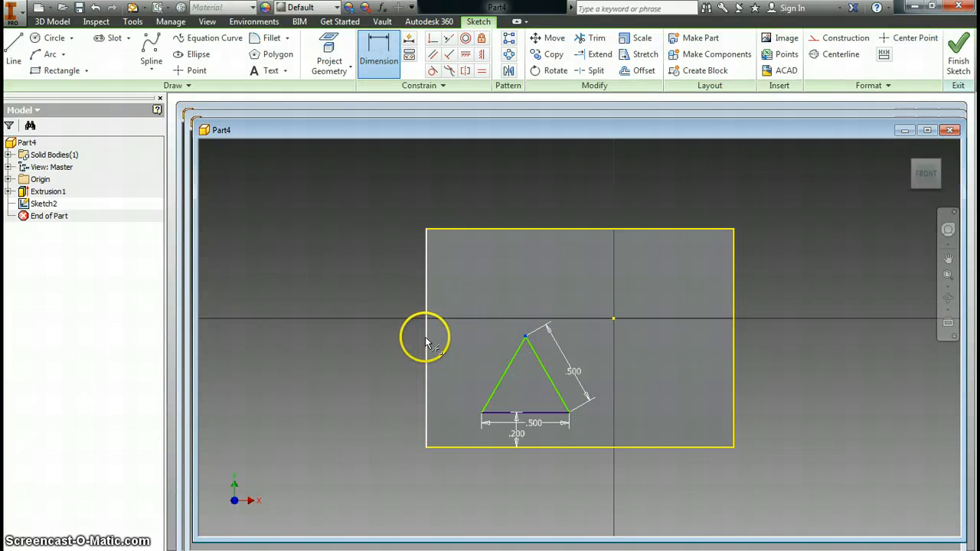
left_click(464, 339)
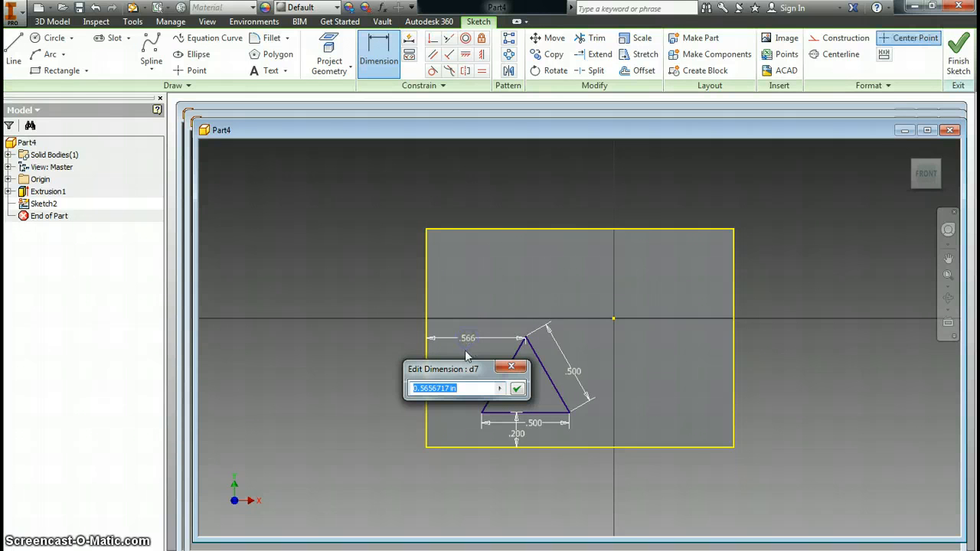
type(".5")
left_click(517, 388)
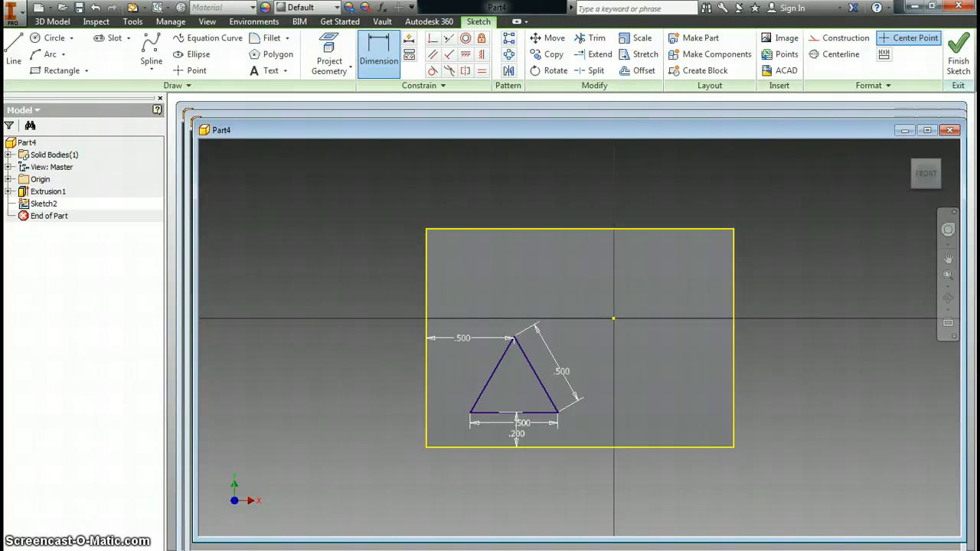
Switch to Extrude.doc in Chrome, review the Cut Extrude instructions for the box dimensions and the cut settings, and return to Inventor
left_click(281, 550)
scroll(431, 418, "up", 3)
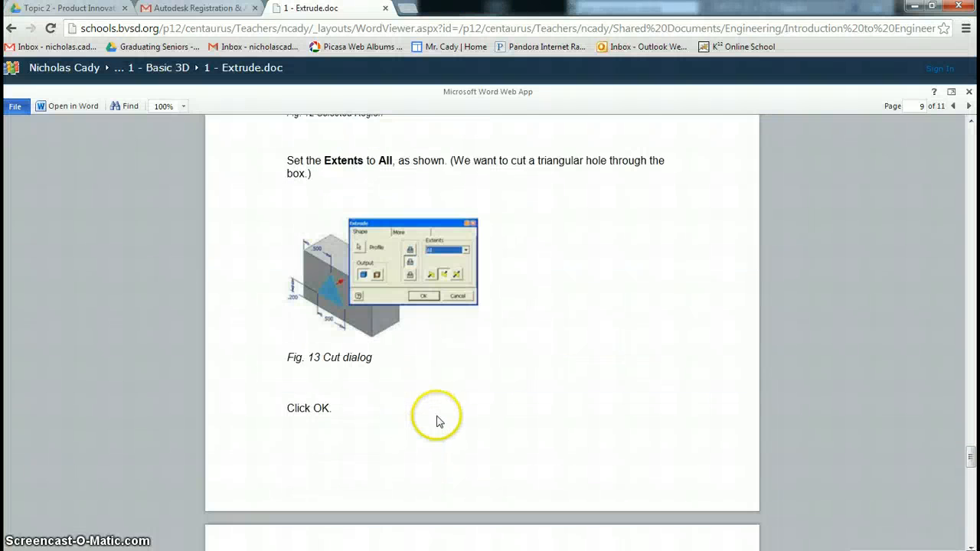
scroll(438, 417, "up", 8)
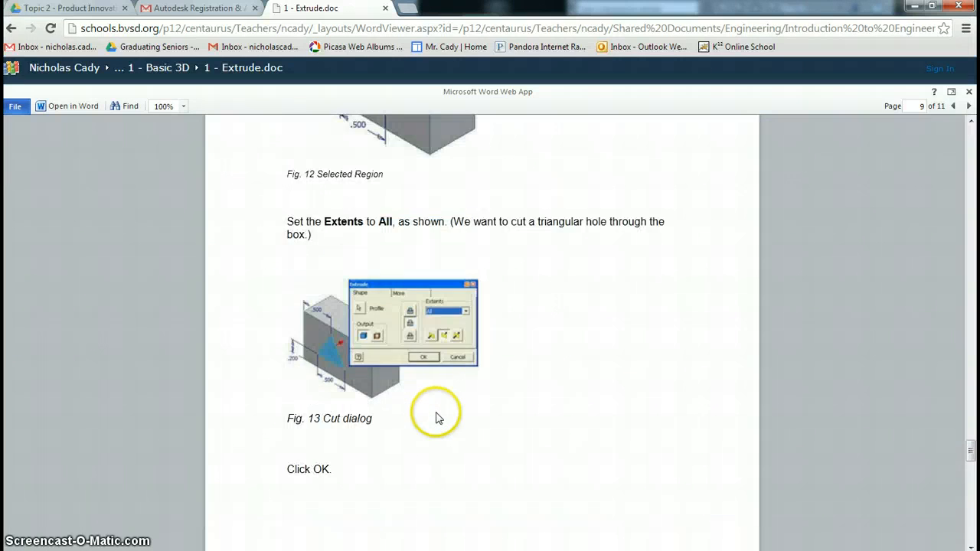
scroll(435, 412, "up", 10)
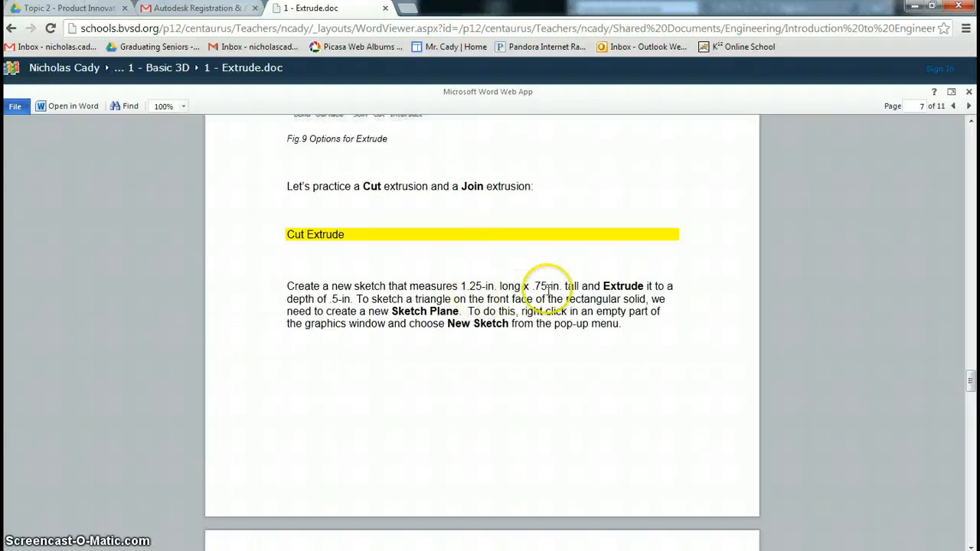
scroll(449, 431, "down", 4)
key("alt+Tab")
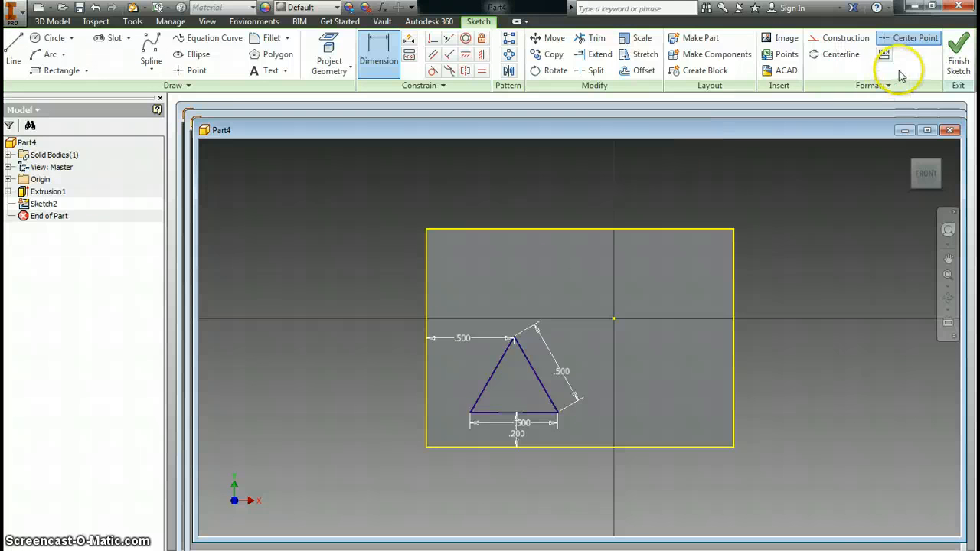
Finish the triangle sketch, open the rectangular solid's base sketch for editing, and set the rectangle's height to 0.75 in
left_click(961, 55)
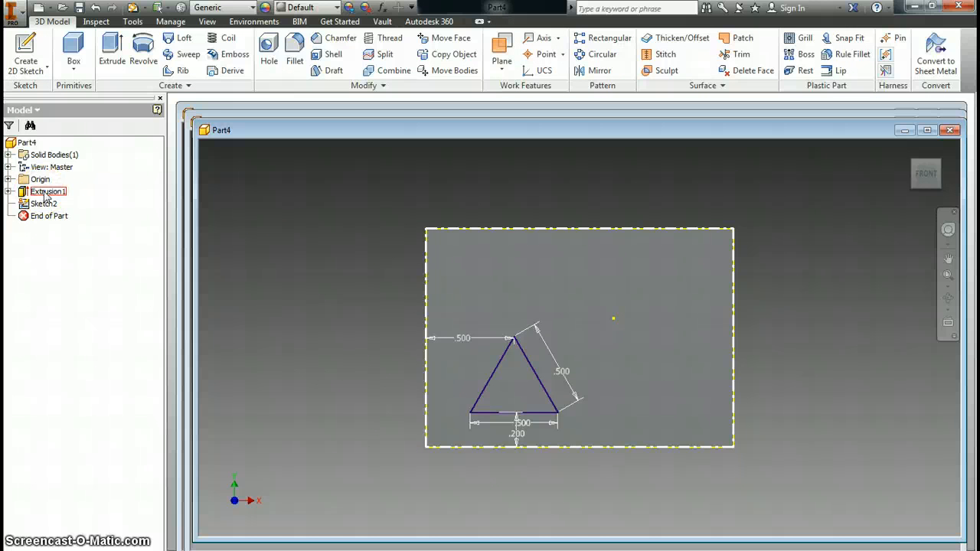
right_click(44, 193)
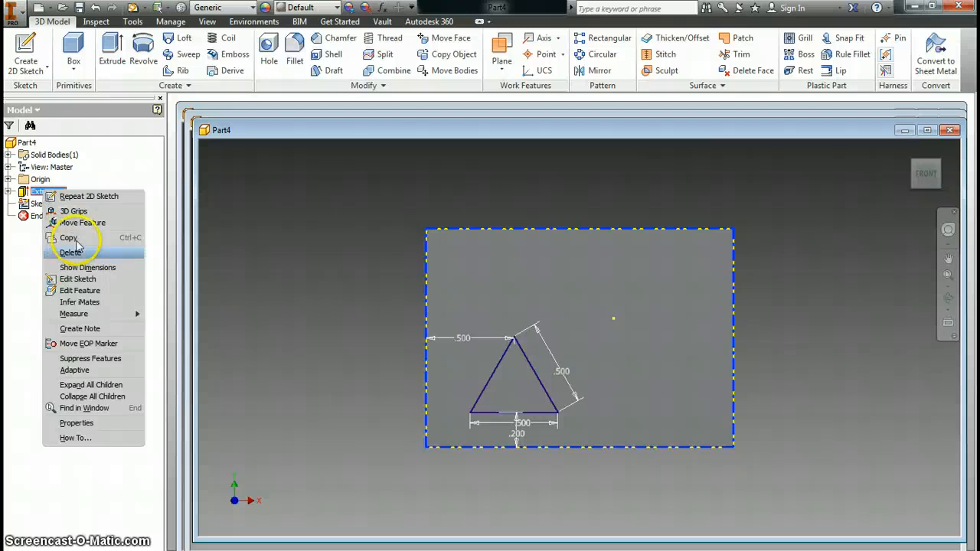
left_click(78, 278)
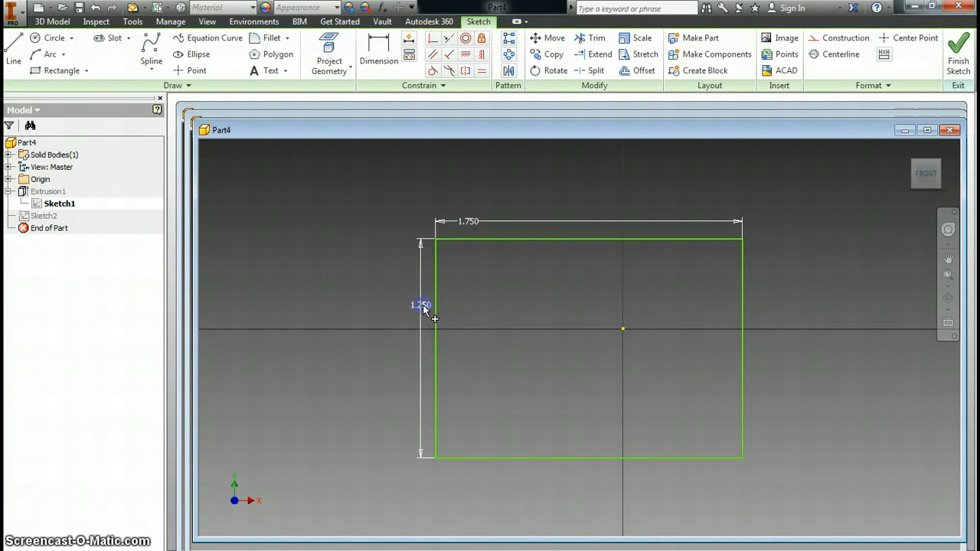
double_click(423, 306)
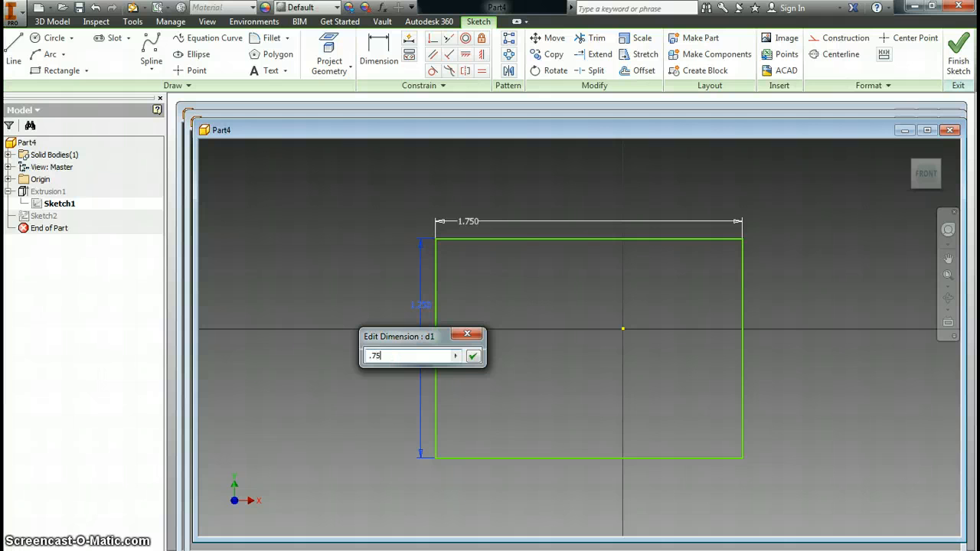
left_click(473, 356)
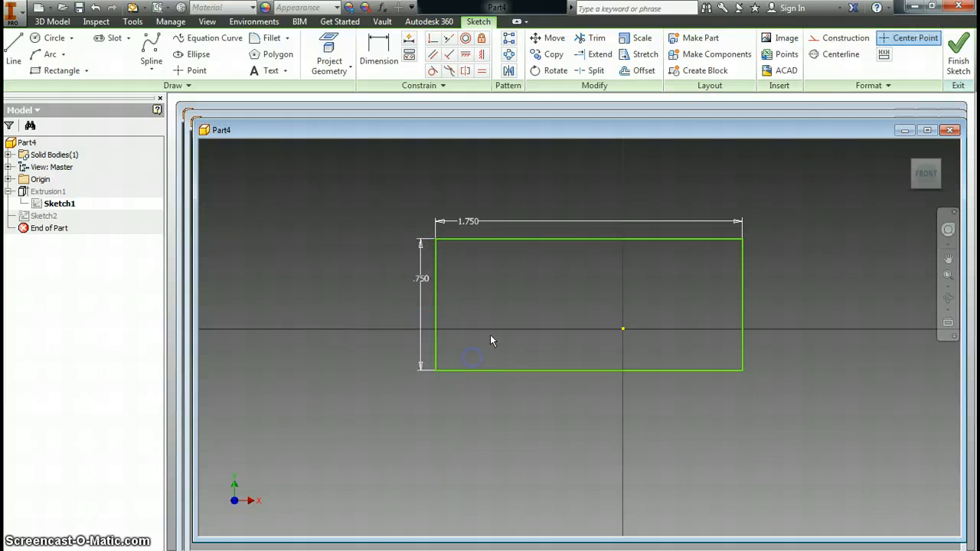
Set the base rectangle's width to 1.25 in and finish the sketch
right_click(474, 220)
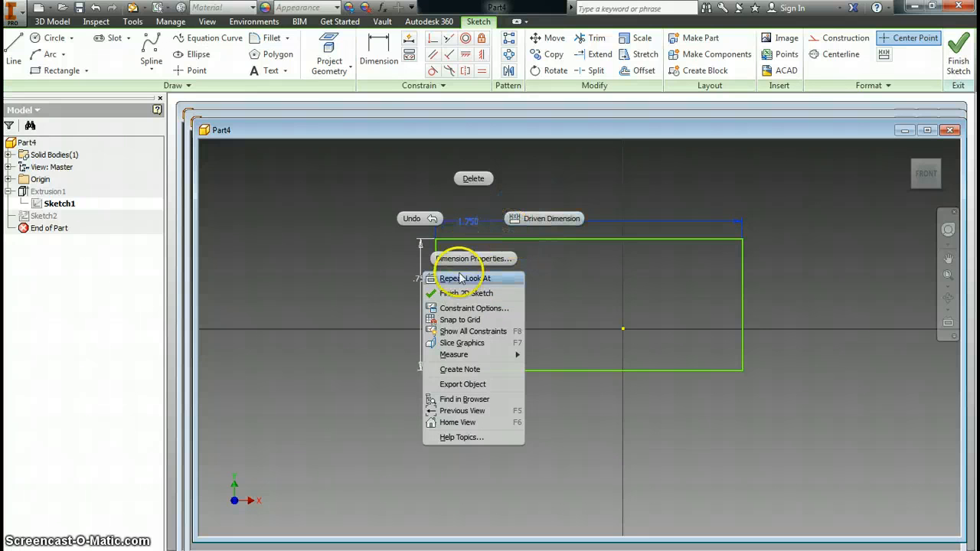
left_click(472, 220)
double_click(473, 222)
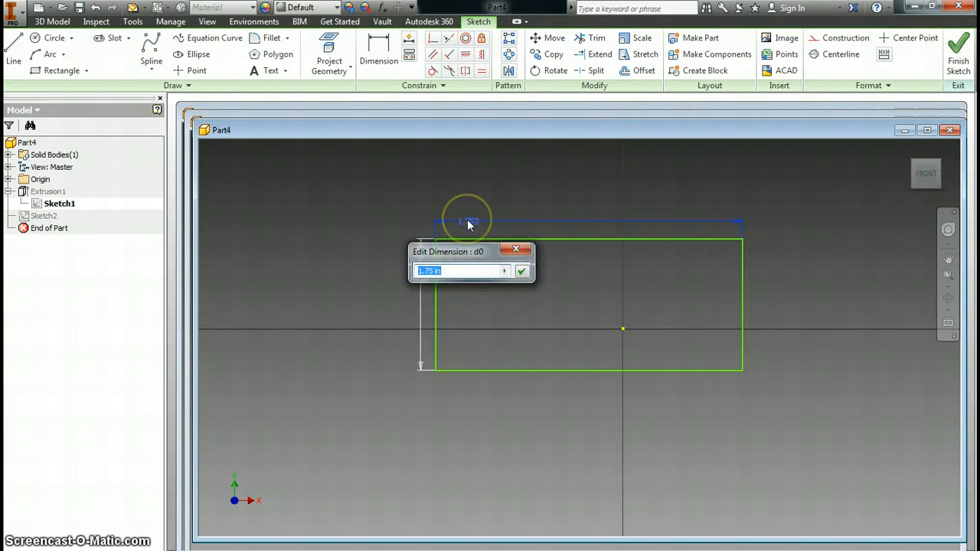
type("1.25")
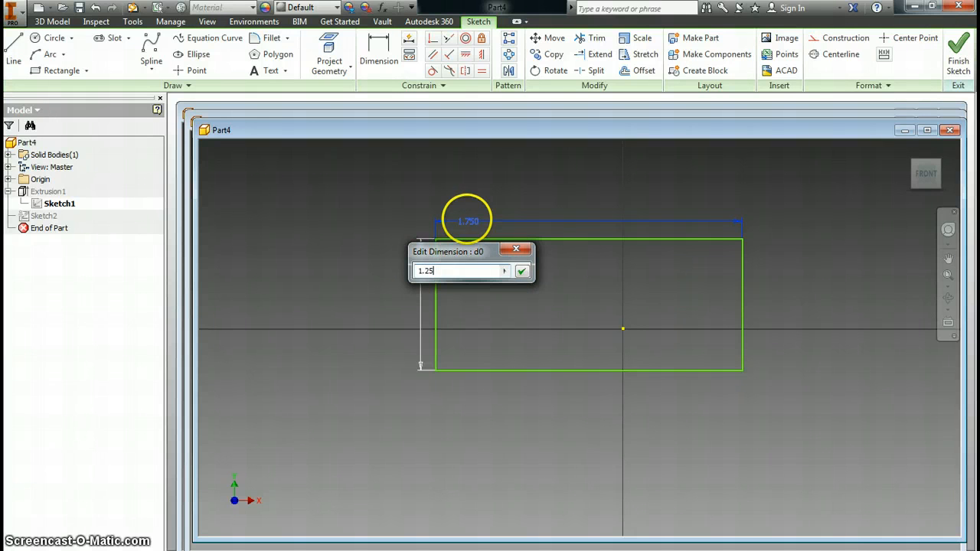
left_click(522, 271)
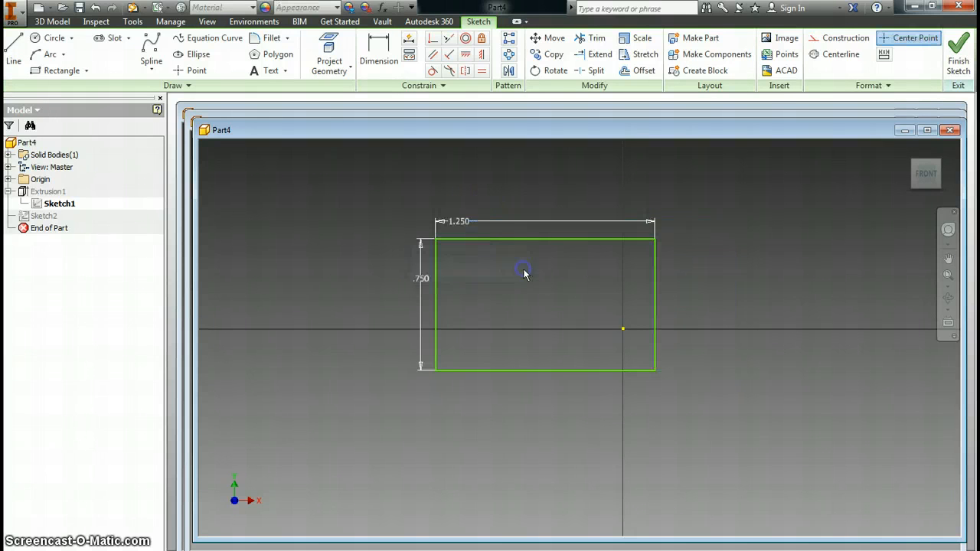
left_click(958, 62)
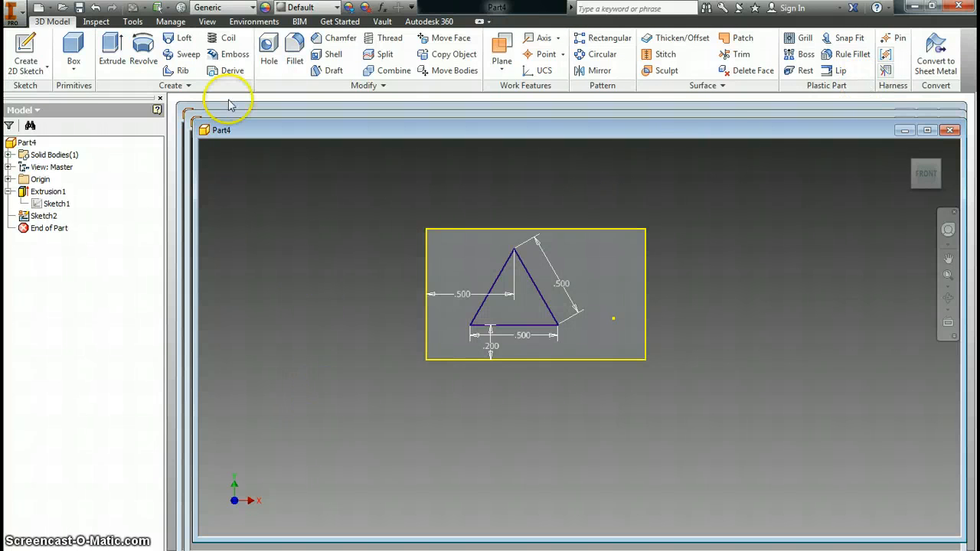
Extrude the triangle on the front face as a Cut, 0.5 in deep into the solid
left_click(111, 47)
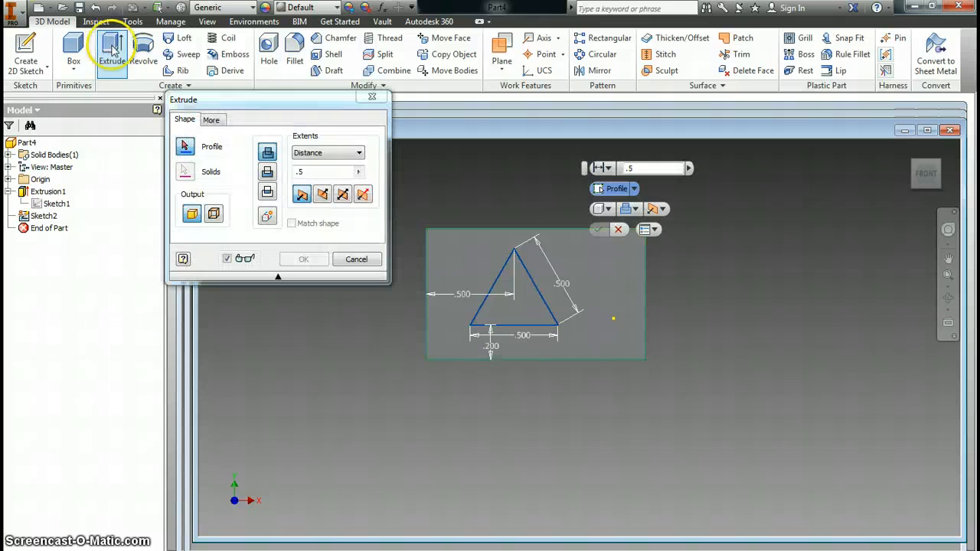
left_click(268, 171)
left_click(483, 293)
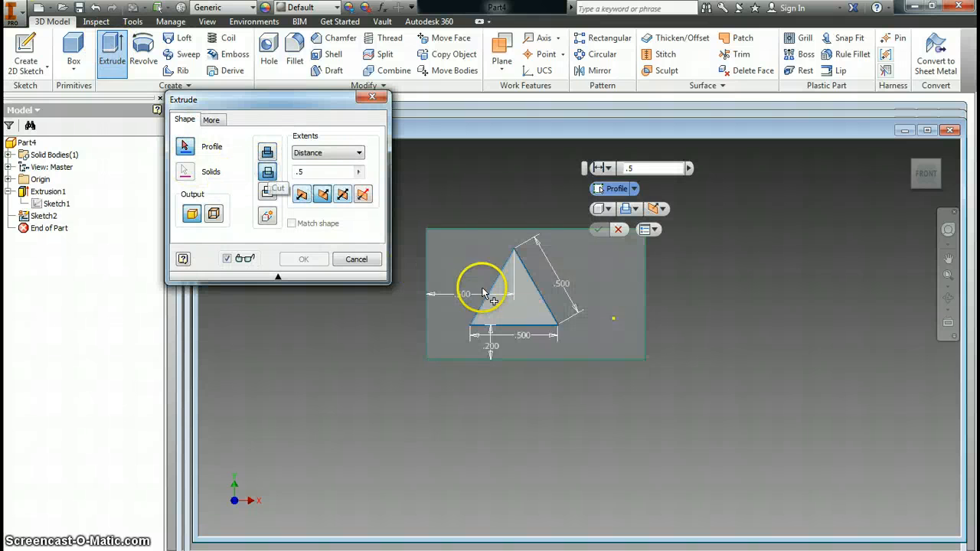
left_click(536, 300)
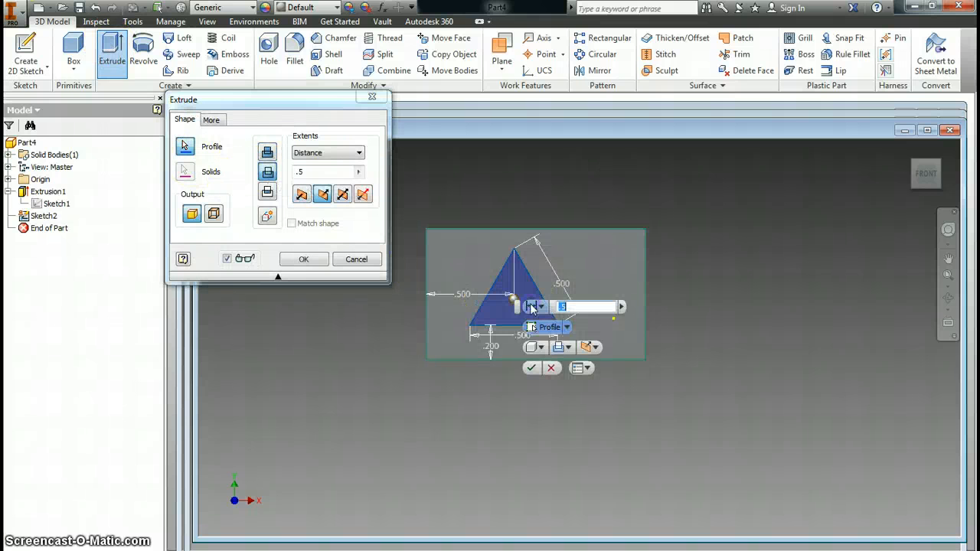
left_click(936, 160)
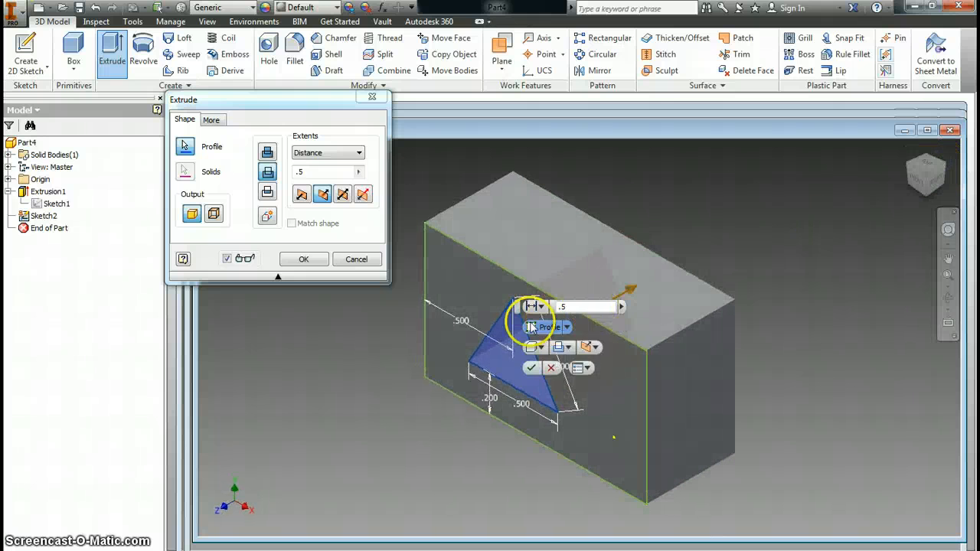
left_click(305, 260)
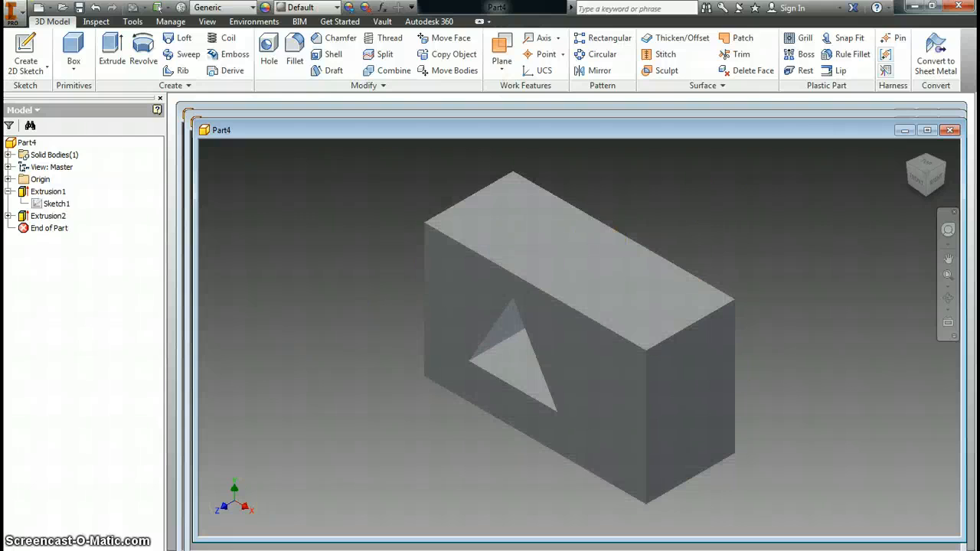
Switch to Extrude.doc in Chrome, review the Cut Extrude result and the Join Extrude instructions and dialog settings, and return to Inventor
key("alt+Tab")
scroll(449, 350, "down", 6)
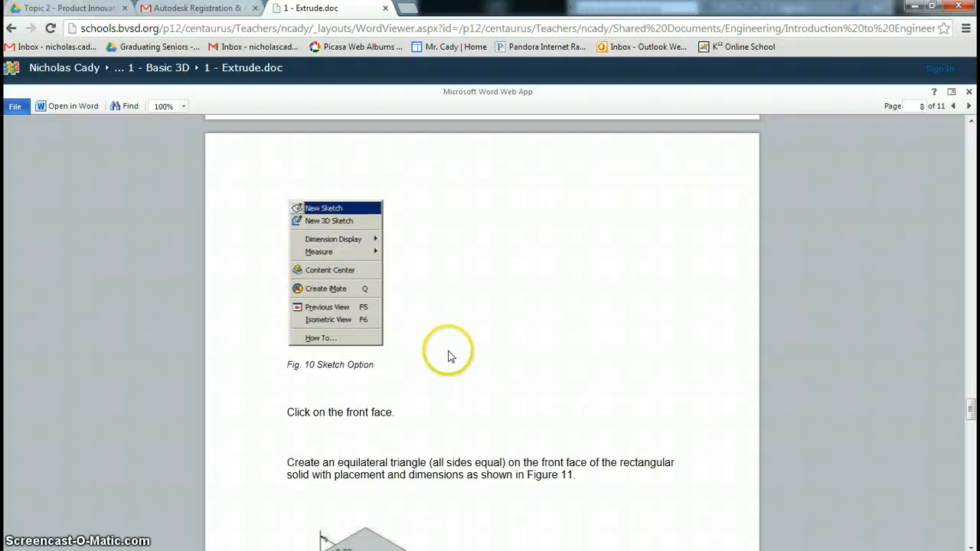
scroll(449, 353, "down", 2)
scroll(390, 259, "down", 7)
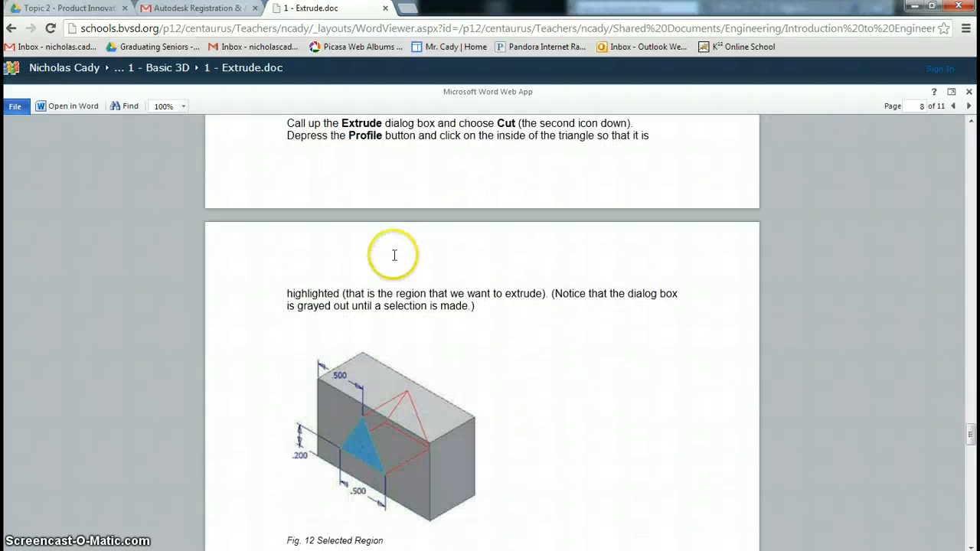
scroll(390, 273, "down", 7)
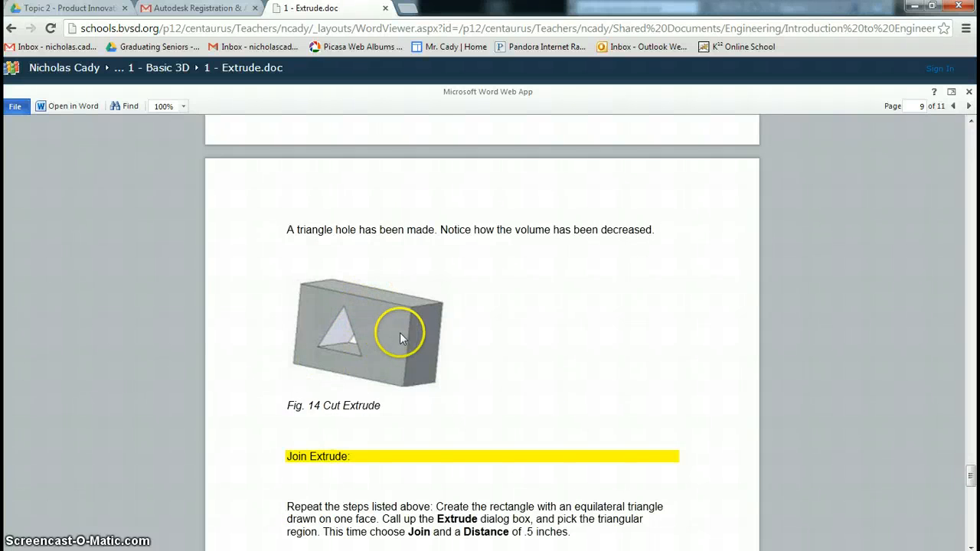
scroll(469, 329, "down", 3)
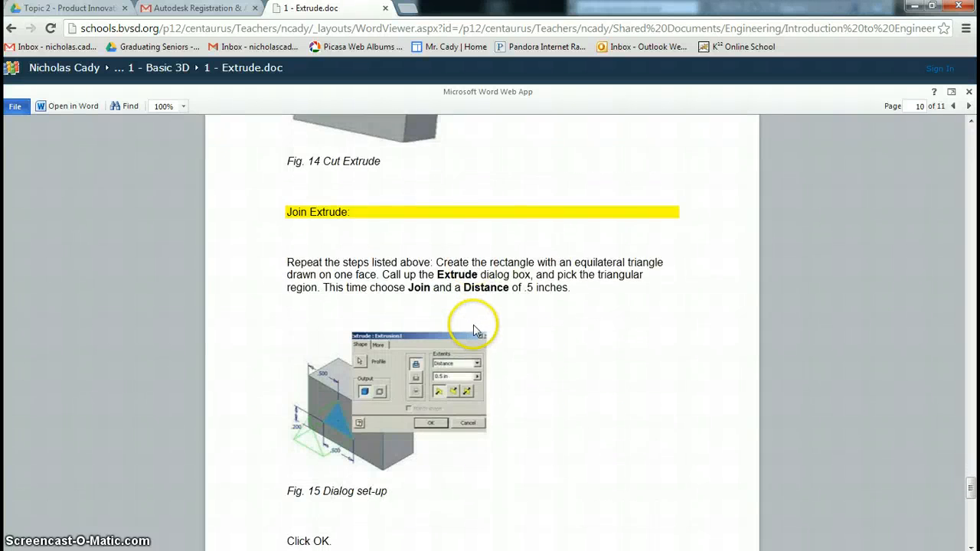
scroll(474, 331, "down", 3)
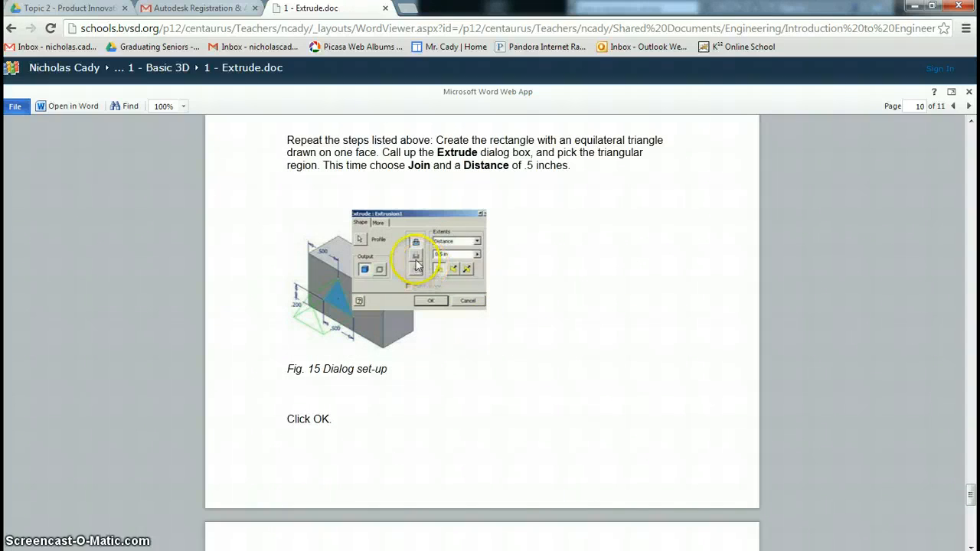
scroll(390, 313, "down", 3)
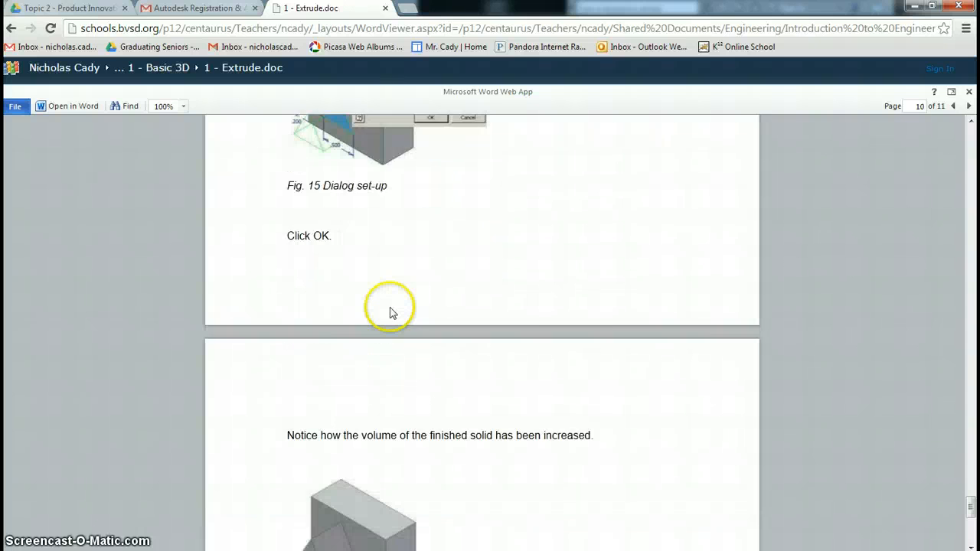
scroll(389, 312, "down", 3)
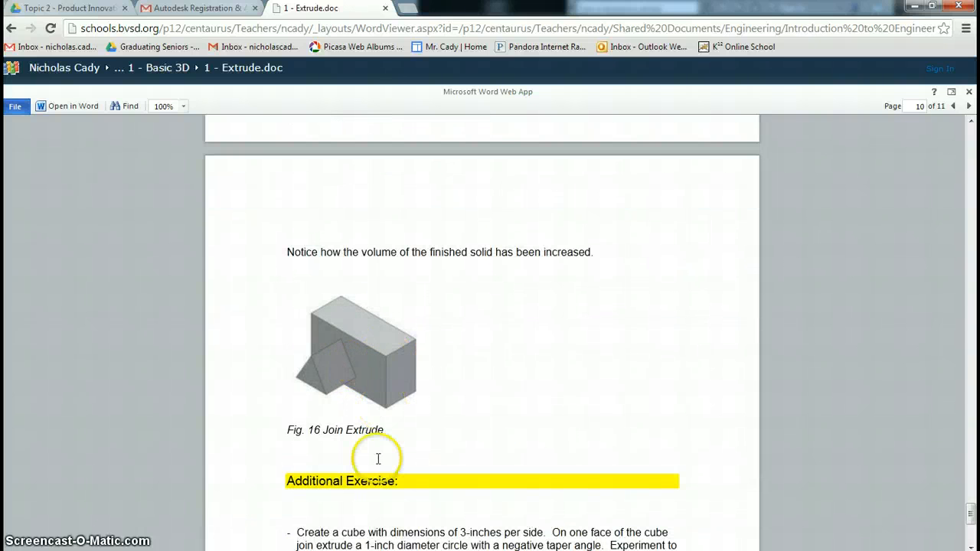
left_click(394, 550)
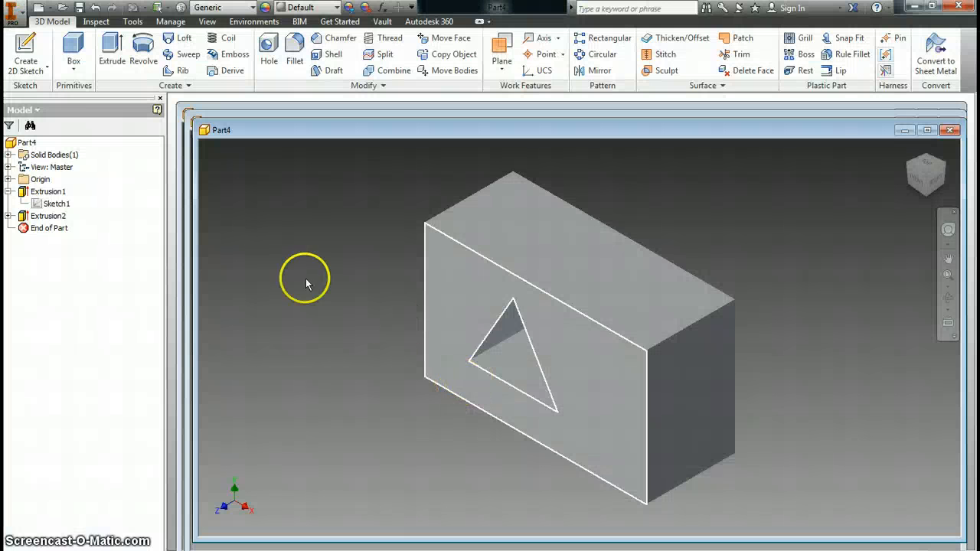
Edit the triangle's extrusion, changing the operation to Join and the direction to outward from the front face
right_click(55, 220)
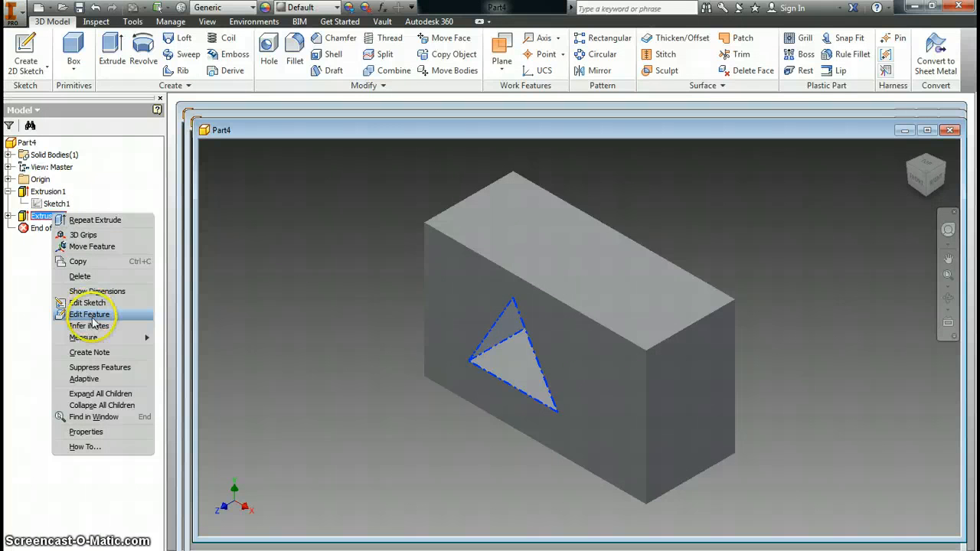
left_click(91, 315)
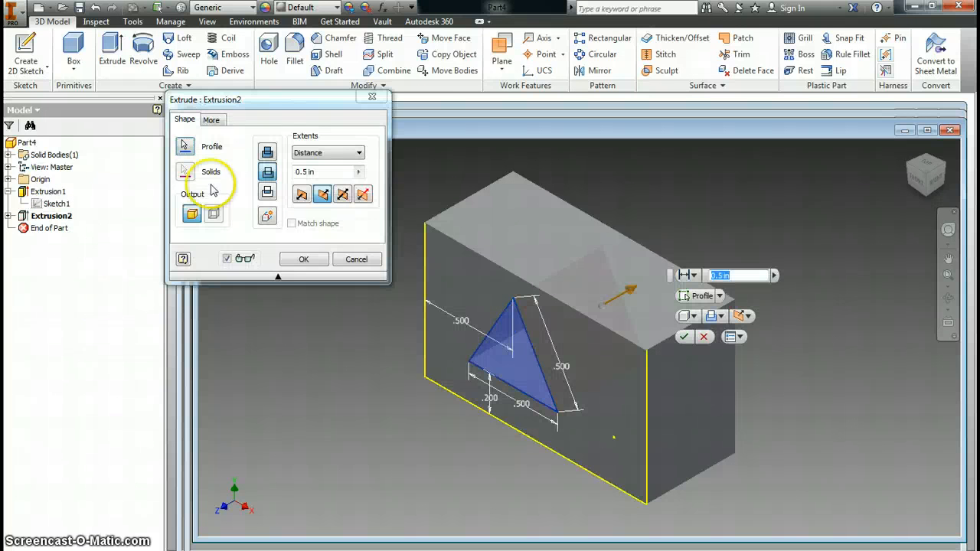
left_click(267, 153)
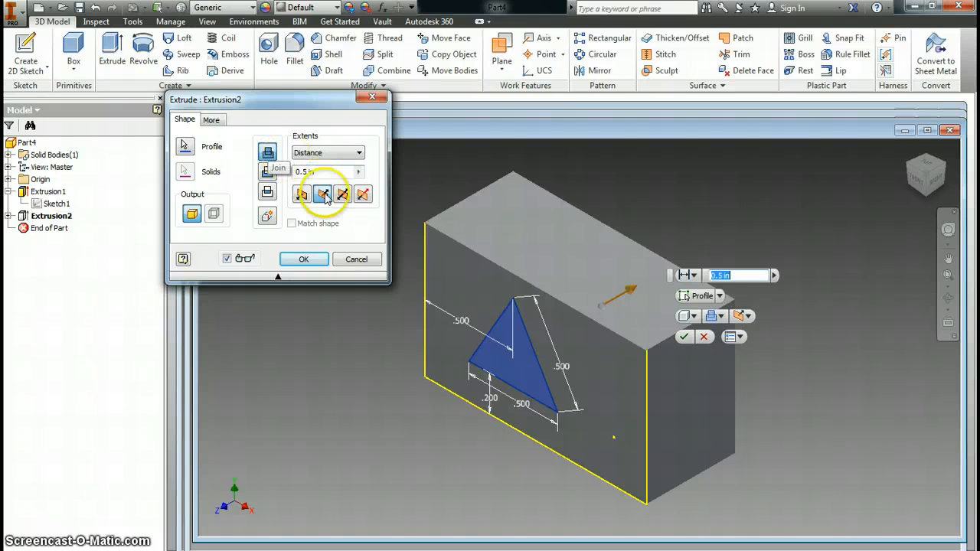
left_click(301, 194)
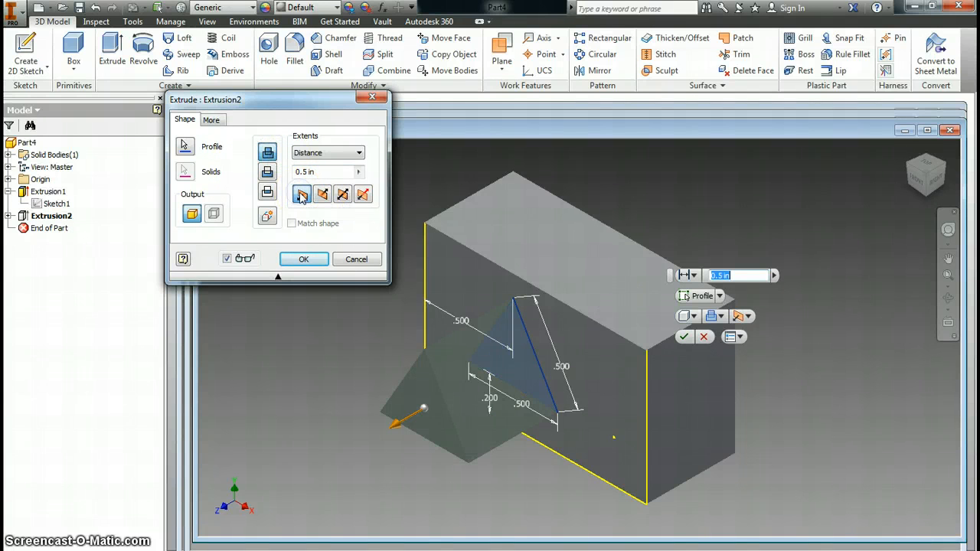
left_click(304, 259)
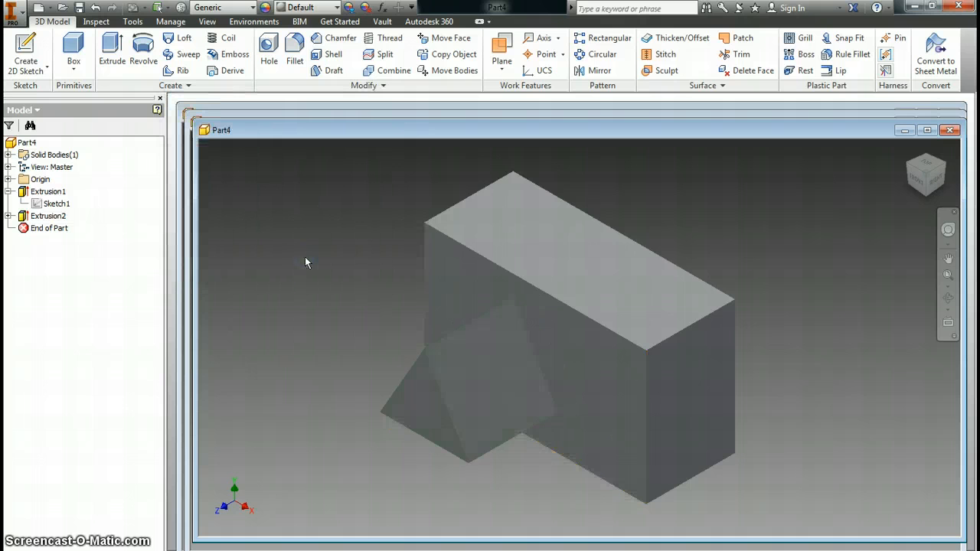